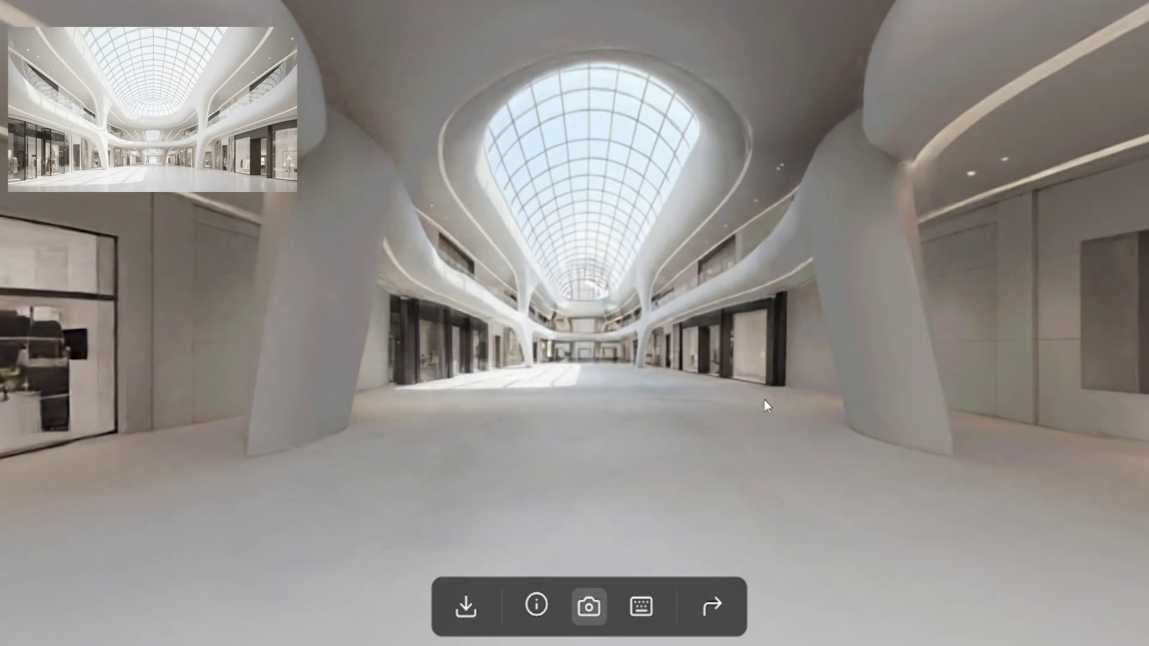
- Look around the shopping mall world from its starting viewpoint
left_click_drag(764, 406, 792, 368)
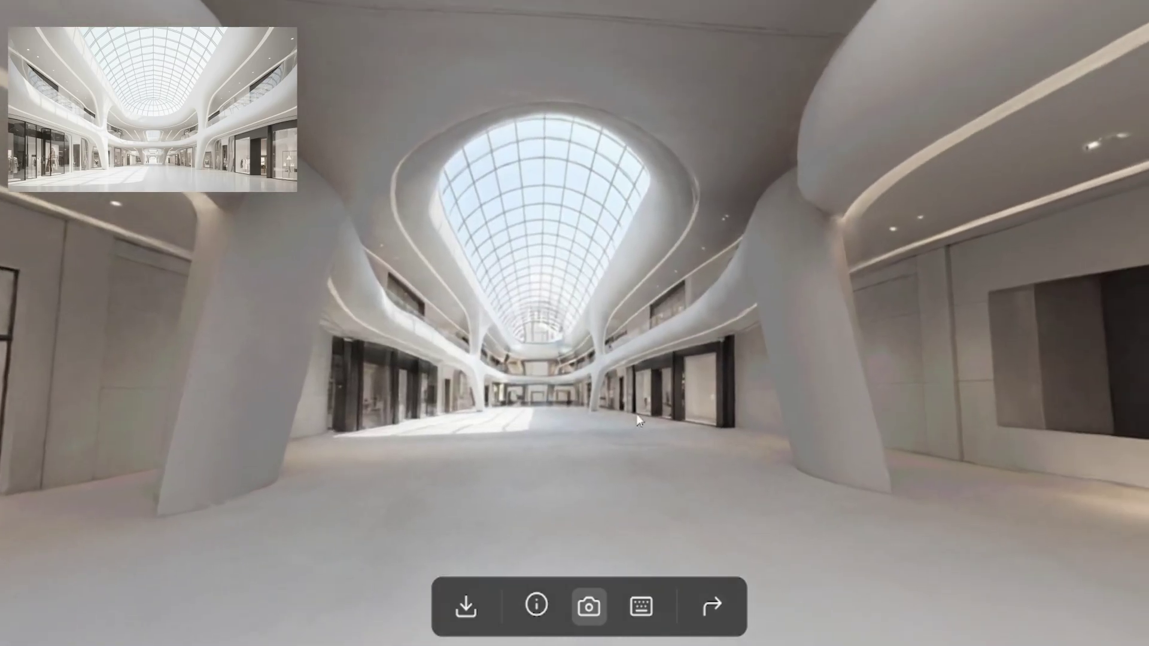
left_click_drag(457, 405, 649, 414)
left_click_drag(637, 454, 890, 450)
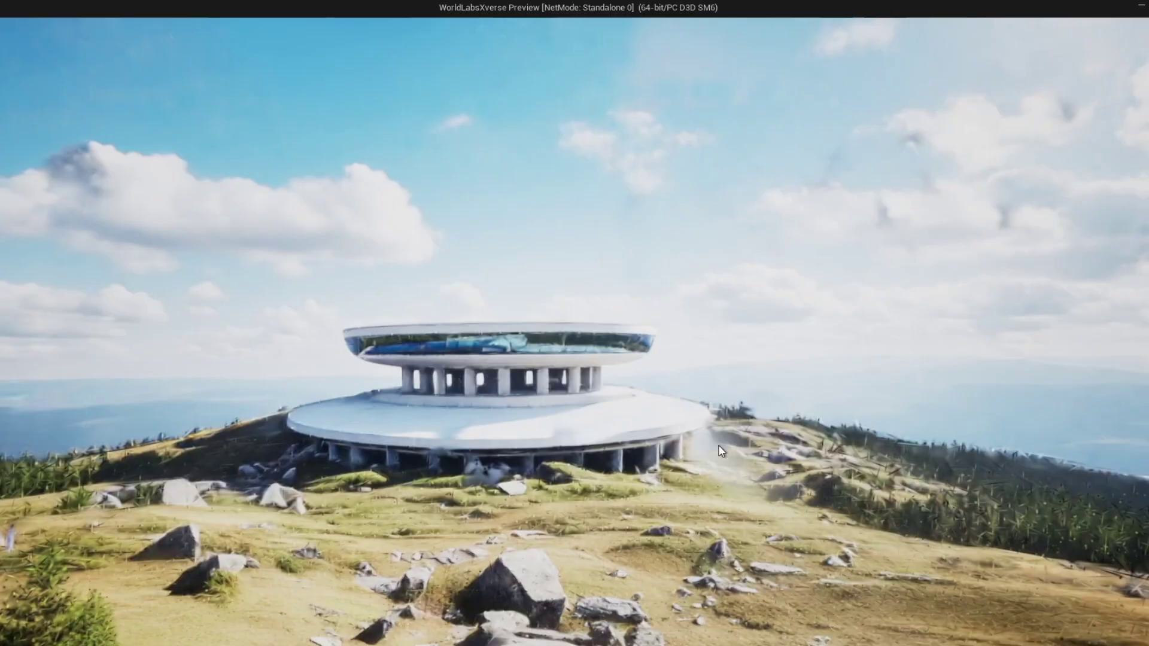
left_click(719, 446)
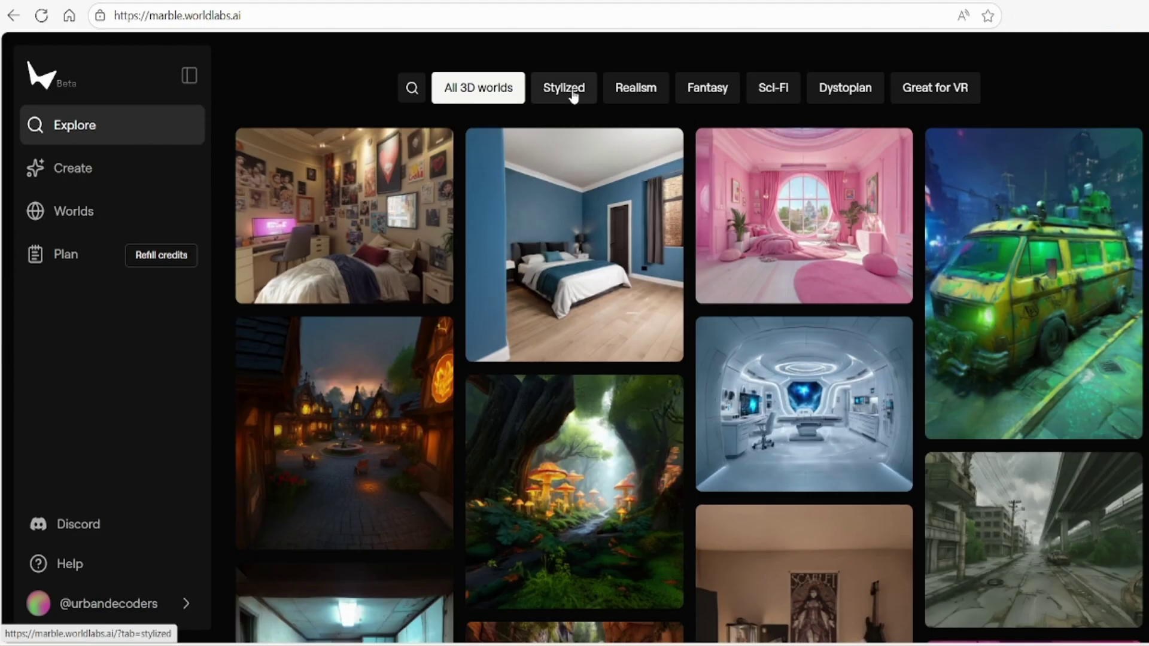
- Browse the Marble world gallery filtered by Stylized and by Realism
left_click(572, 93)
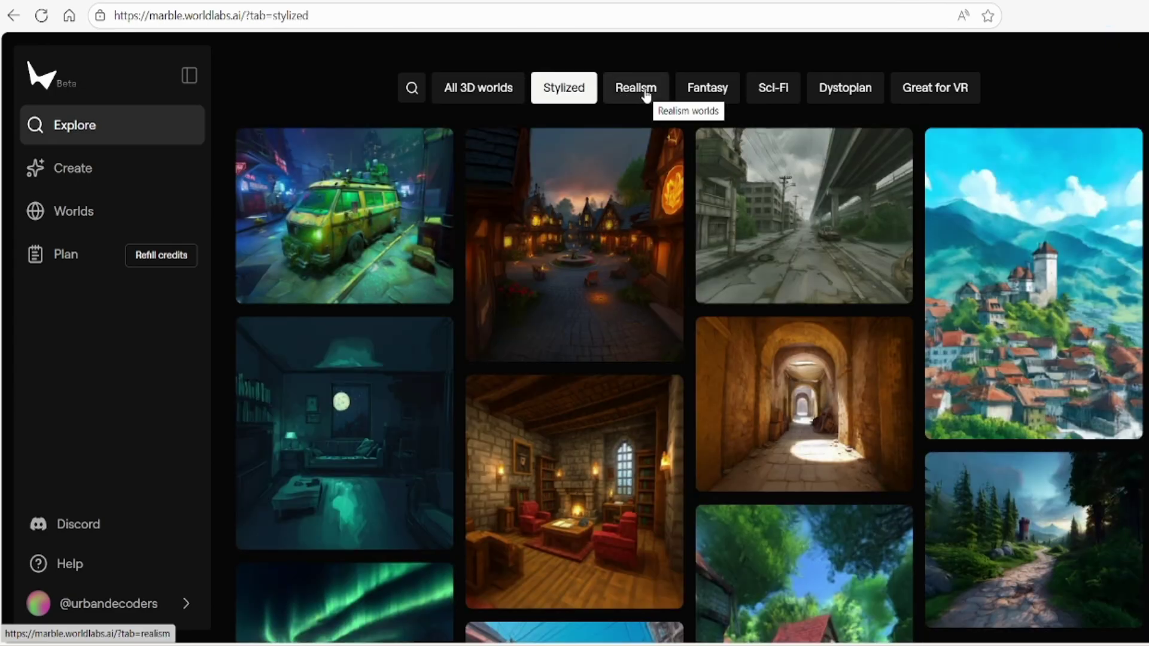
left_click(647, 96)
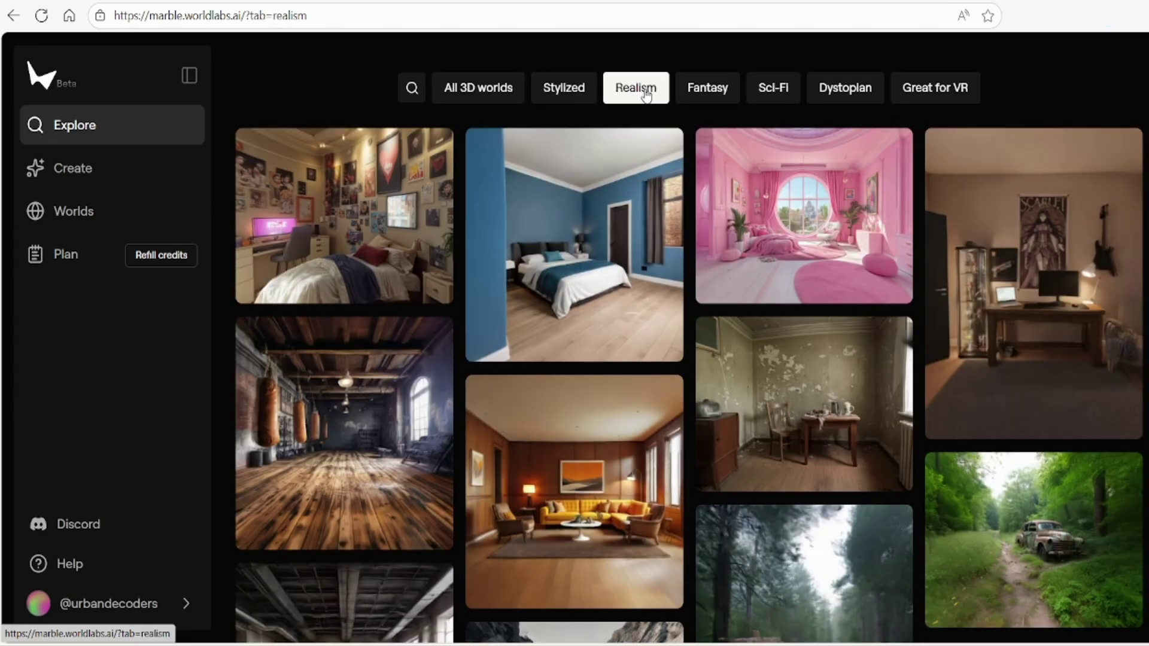
scroll(616, 150, "down", 3)
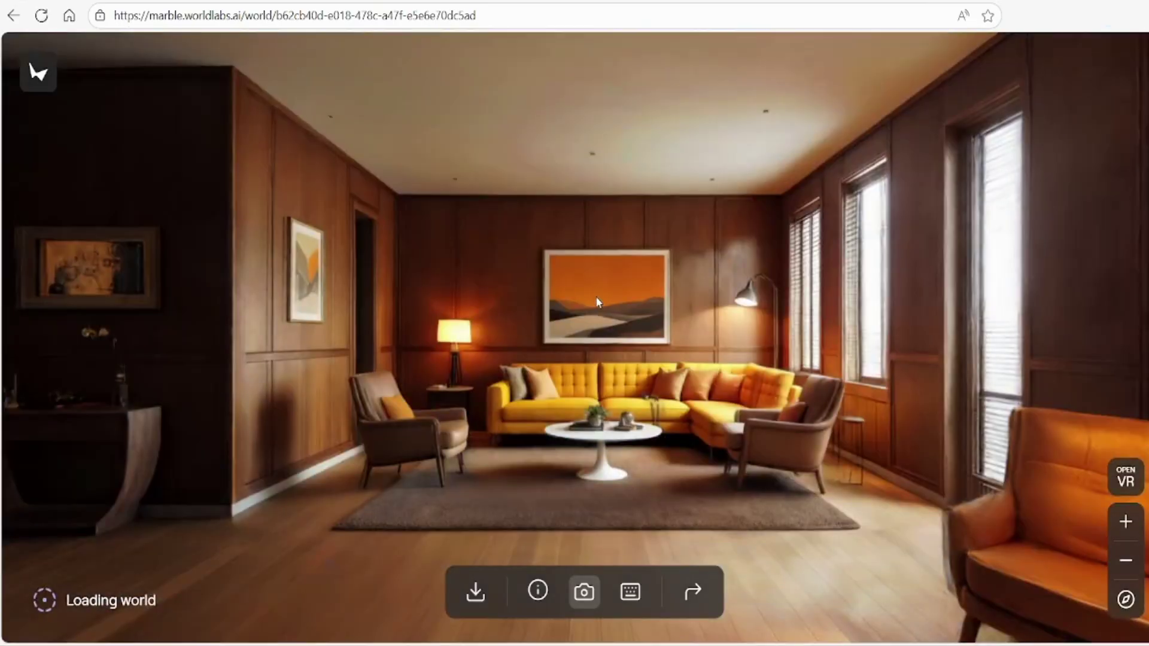
- Look around the wood-panelled living room world with the yellow sofa and return to the gallery
mouse_move(596, 297)
left_mouse_down()
mouse_move(415, 328)
mouse_move(572, 323)
mouse_move(849, 379)
mouse_move(792, 533)
mouse_move(788, 367)
mouse_move(757, 224)
mouse_move(952, 226)
left_mouse_up()
left_click_drag(818, 239, 383, 251)
left_click_drag(1027, 311, 647, 279)
key("alt+Left")
- Open the "dao" world from the gallery and walk through its plant-filled domed interior
scroll(934, 364, "down", 5)
scroll(934, 364, "down", 4)
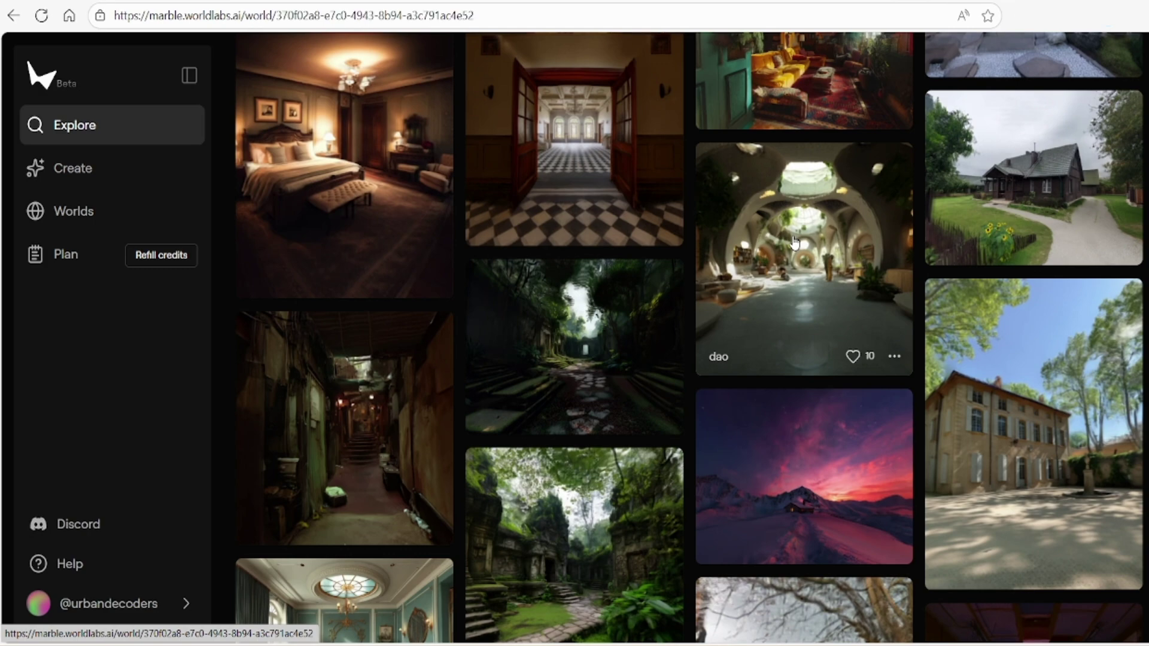
left_click(795, 242)
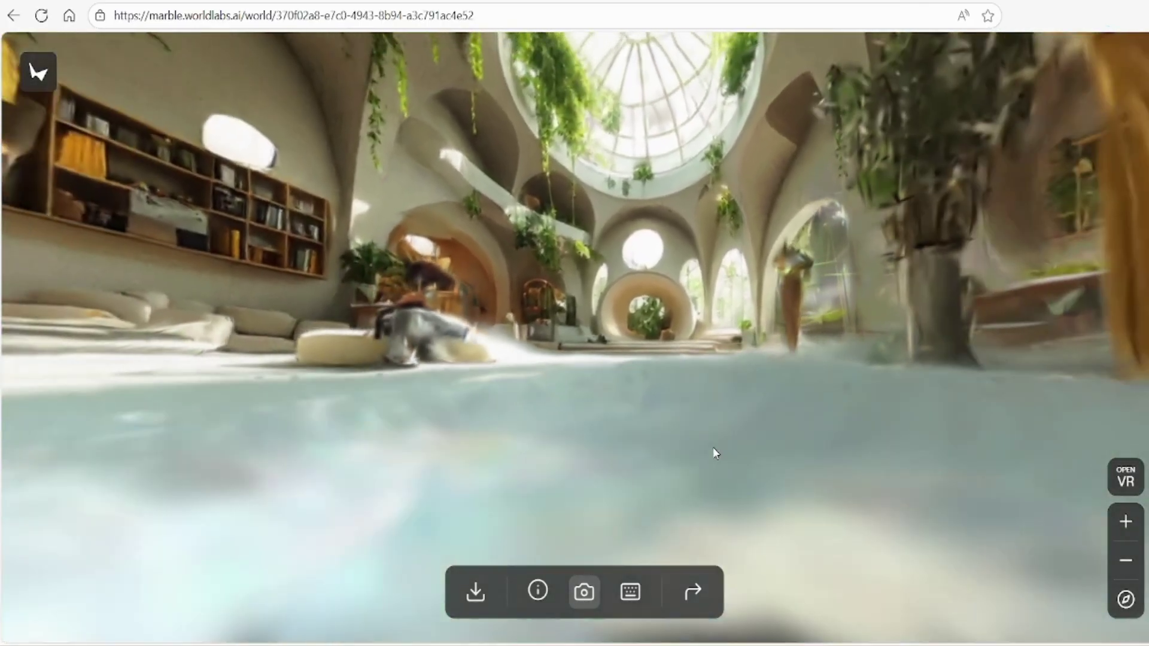
left_click_drag(713, 448, 889, 330)
key("w")
key("s")
key("w")
key("w")
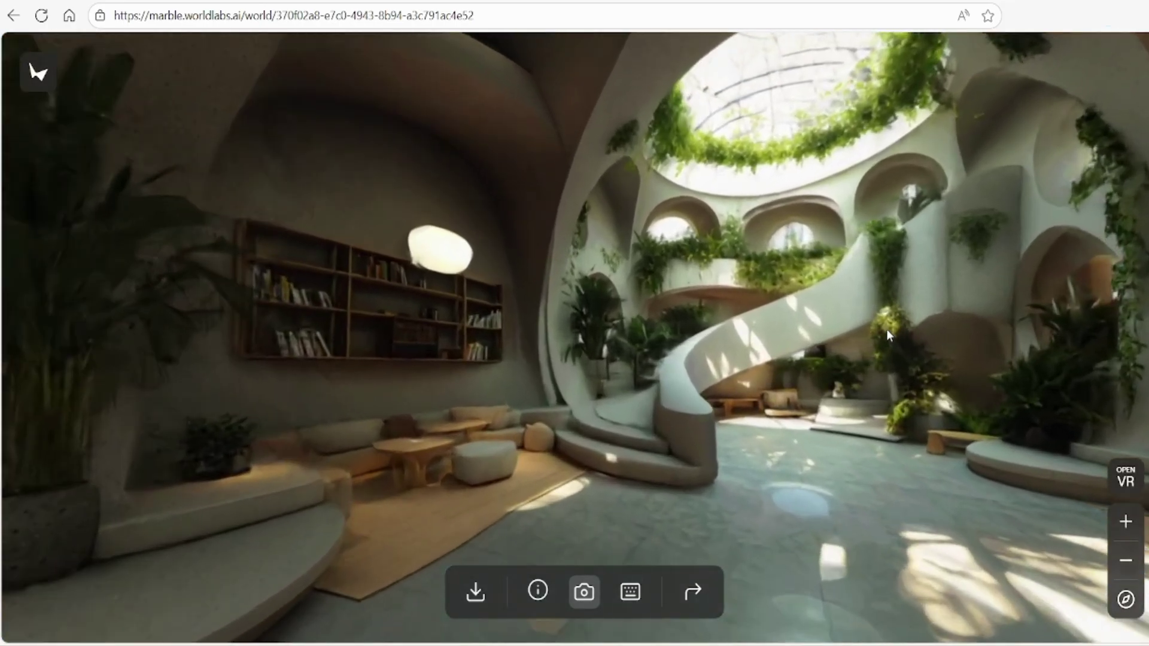
left_click_drag(832, 320, 756, 318)
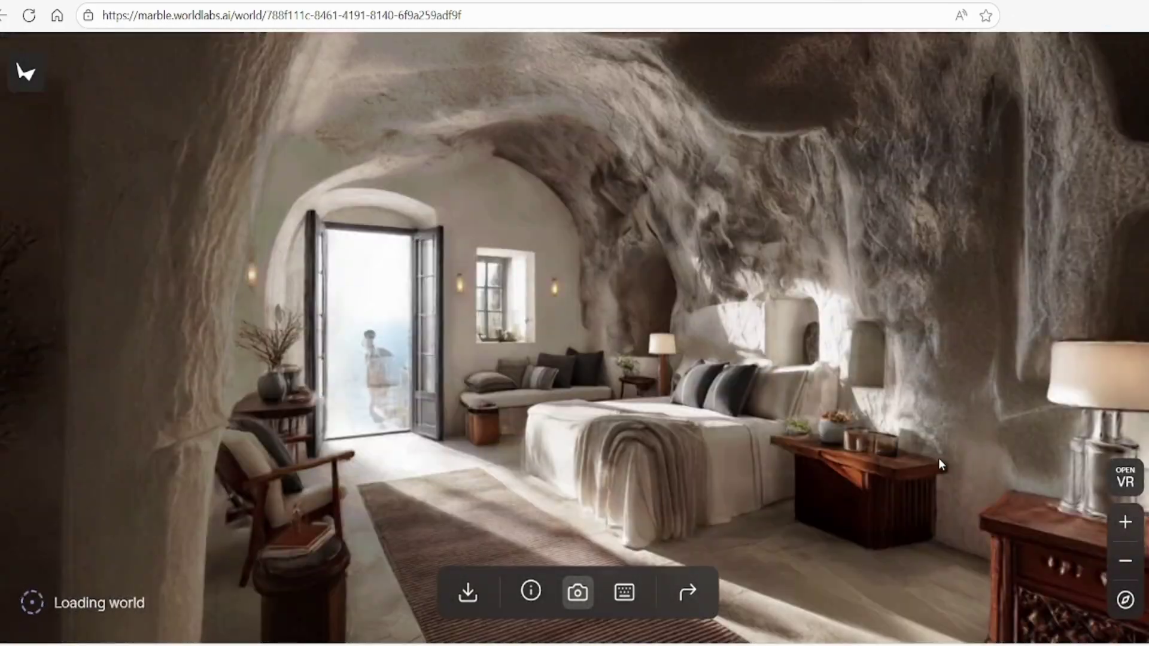
- Explore the cave bedroom world and the foggy night street world by moving forward and looking around
left_click_drag(922, 460, 861, 459)
key("w")
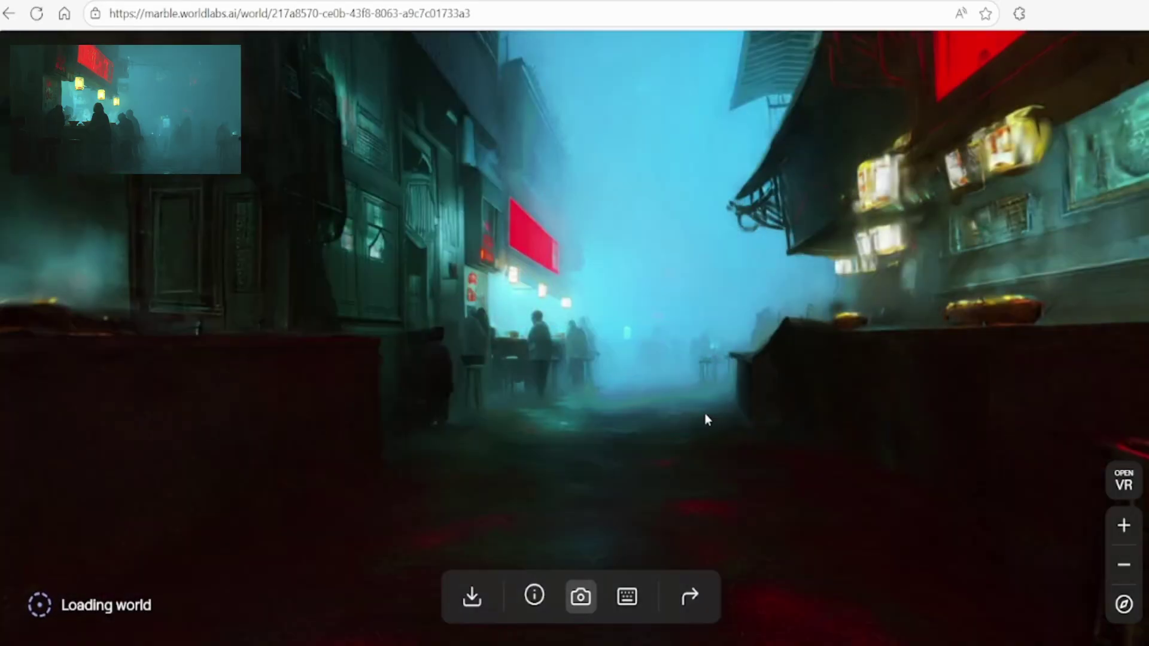
left_click_drag(690, 414, 652, 350)
left_click_drag(642, 390, 203, 401)
key("w")
key("w")
key("w")
left_click_drag(980, 367, 395, 339)
left_click_drag(611, 357, 612, 505)
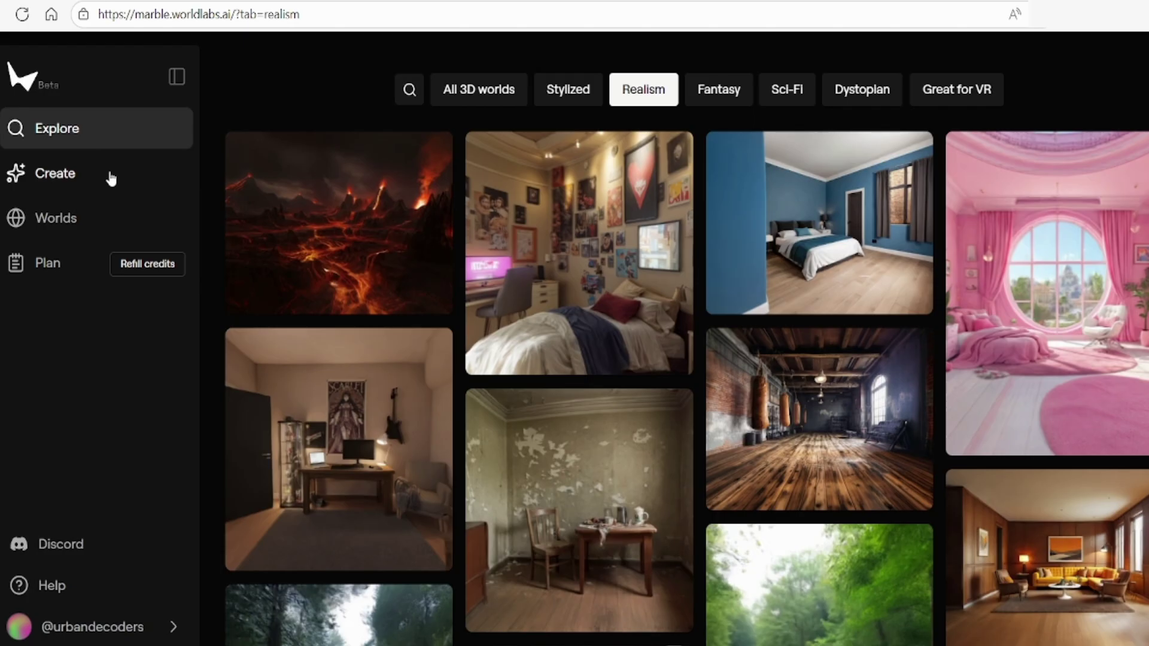
- Start creating a new world, with Public mode disabled and Advanced prompting enabled in its settings
left_click(111, 179)
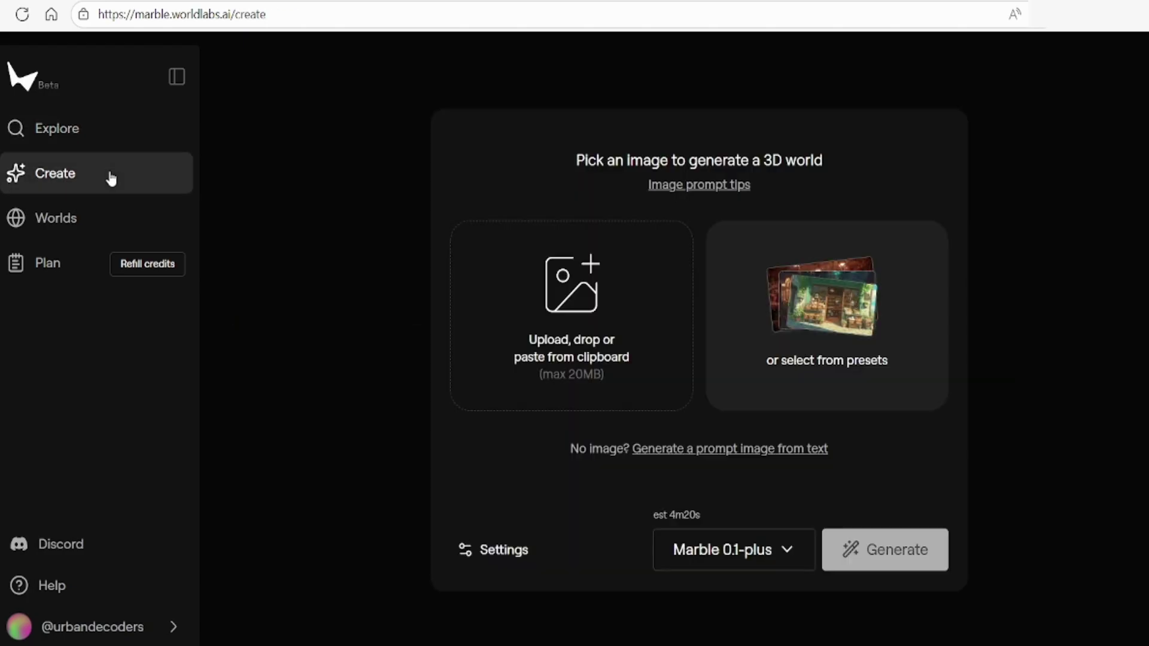
left_click(524, 549)
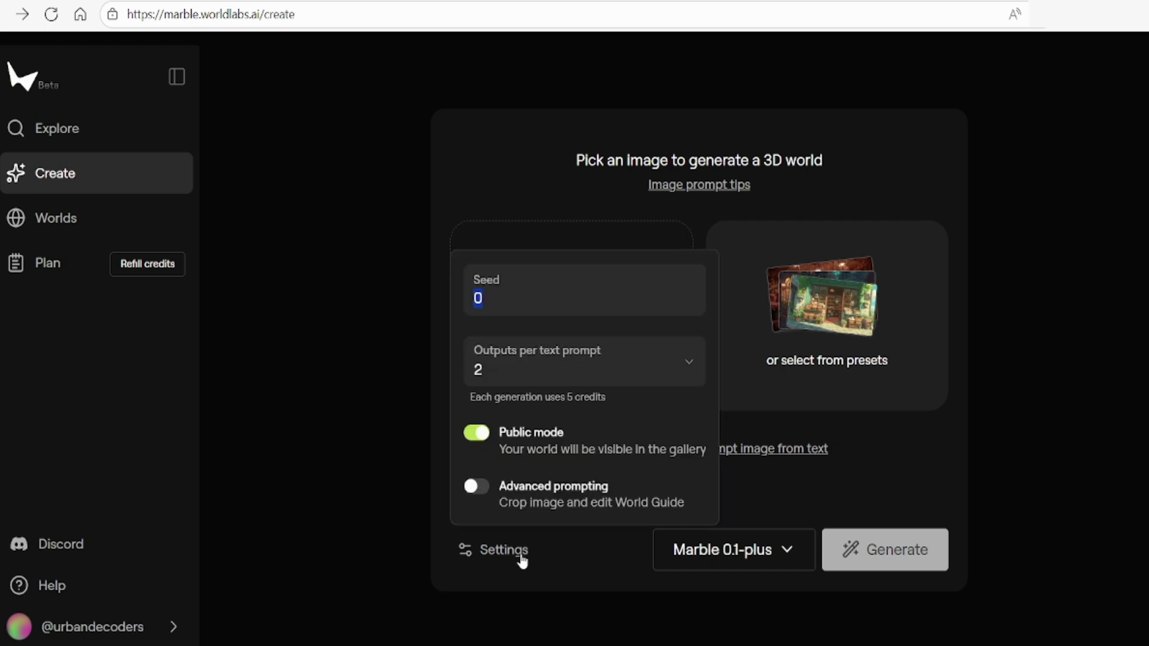
left_click(483, 433)
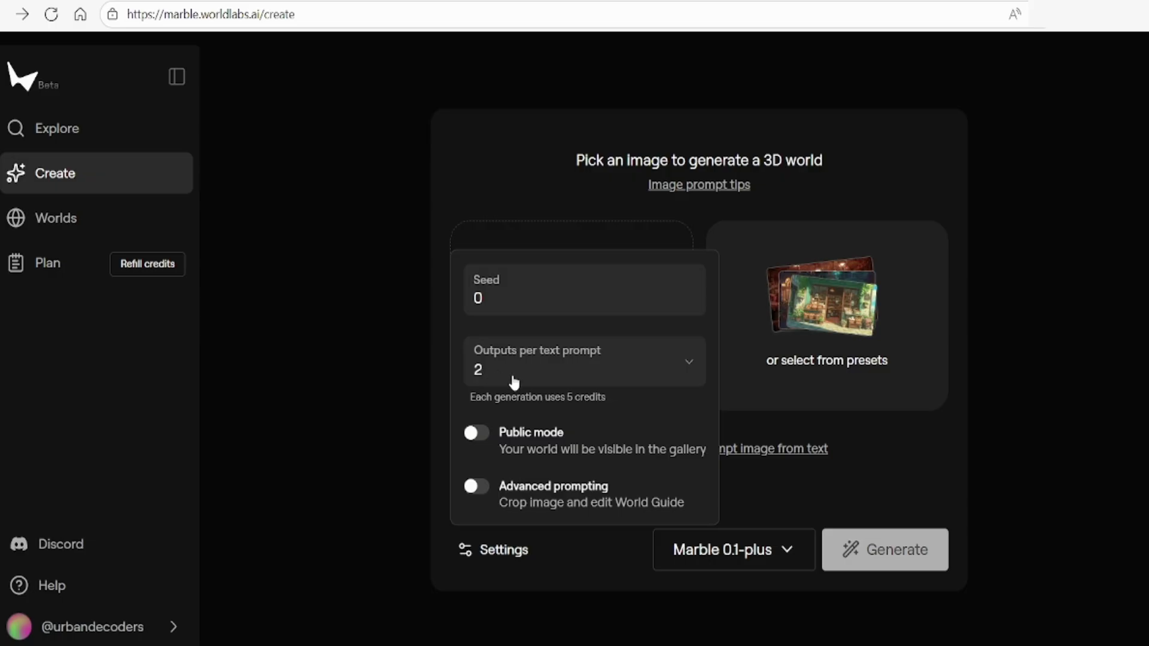
left_click(512, 377)
left_click(511, 453)
left_click(482, 490)
left_click(409, 364)
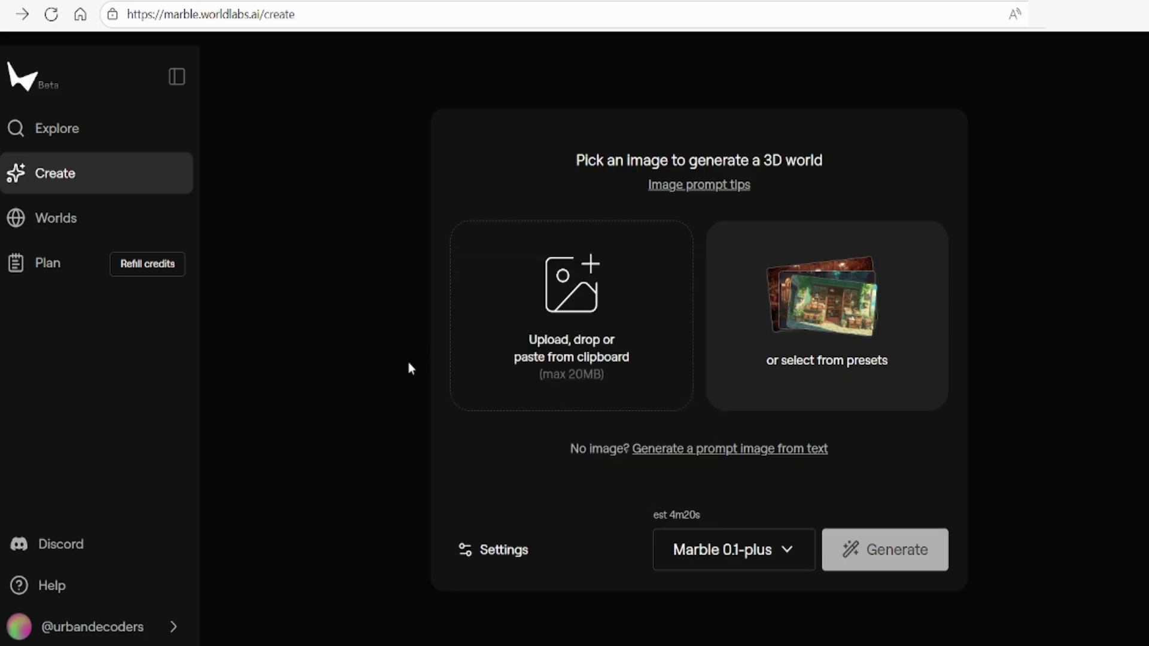
- Paste the shopping mall interior image as the prompt and accept a 16:9 crop with 360 panorama off
key("ctrl+v")
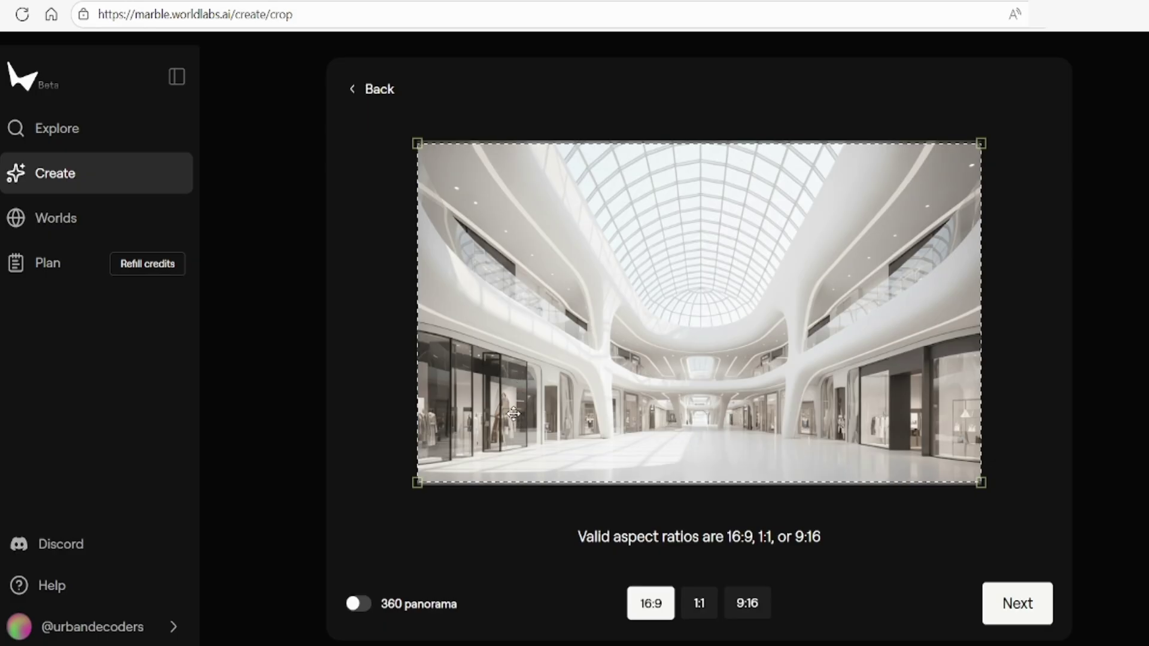
left_click(358, 607)
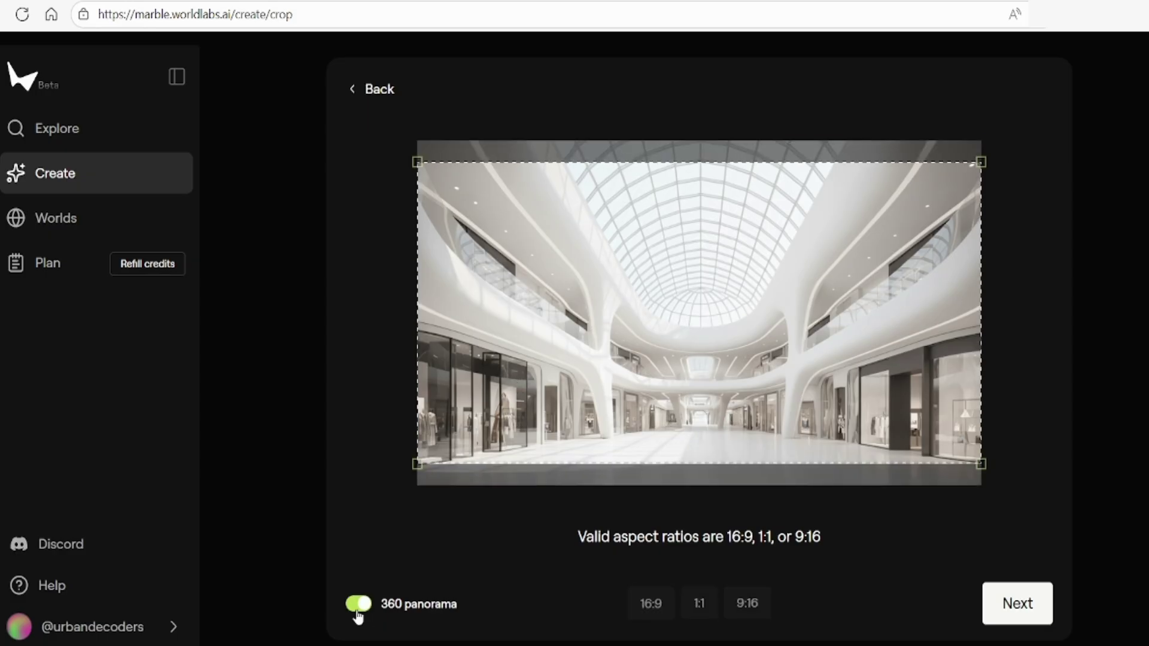
left_click(358, 614)
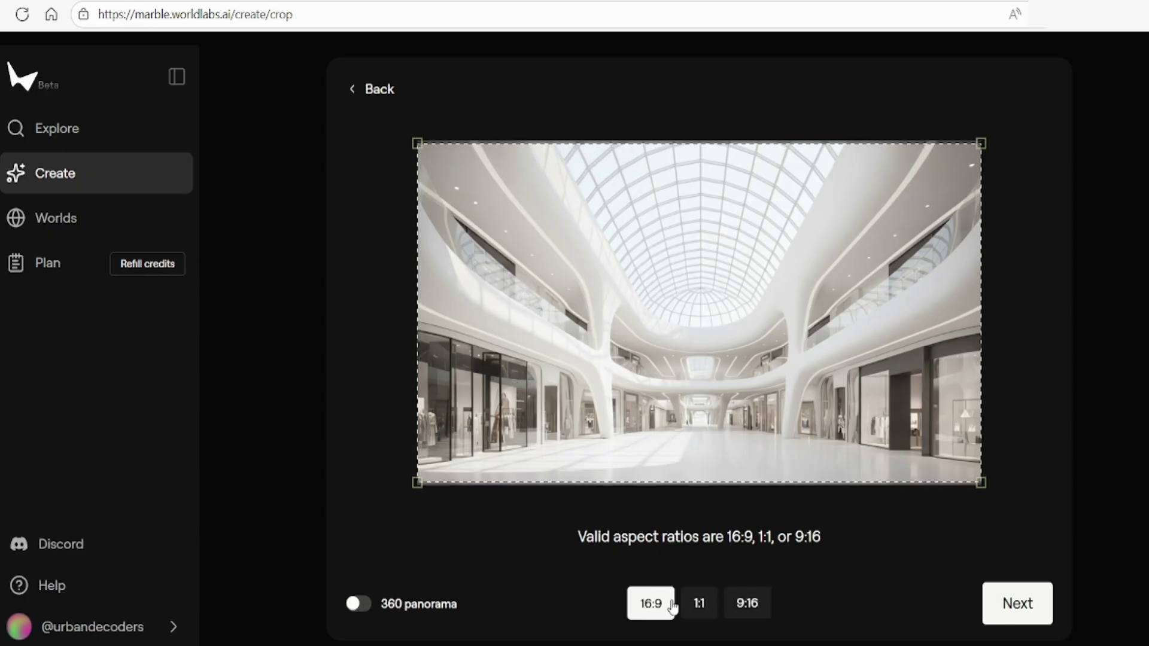
left_click(699, 605)
left_click(654, 606)
left_click(1017, 607)
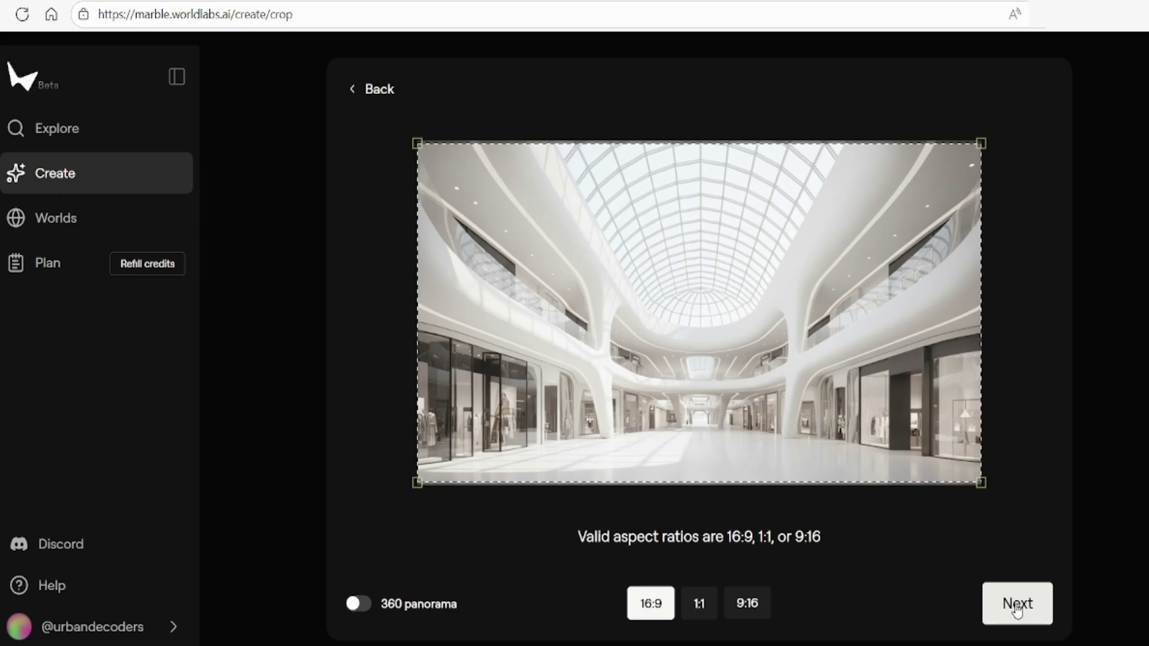
left_click(1017, 610)
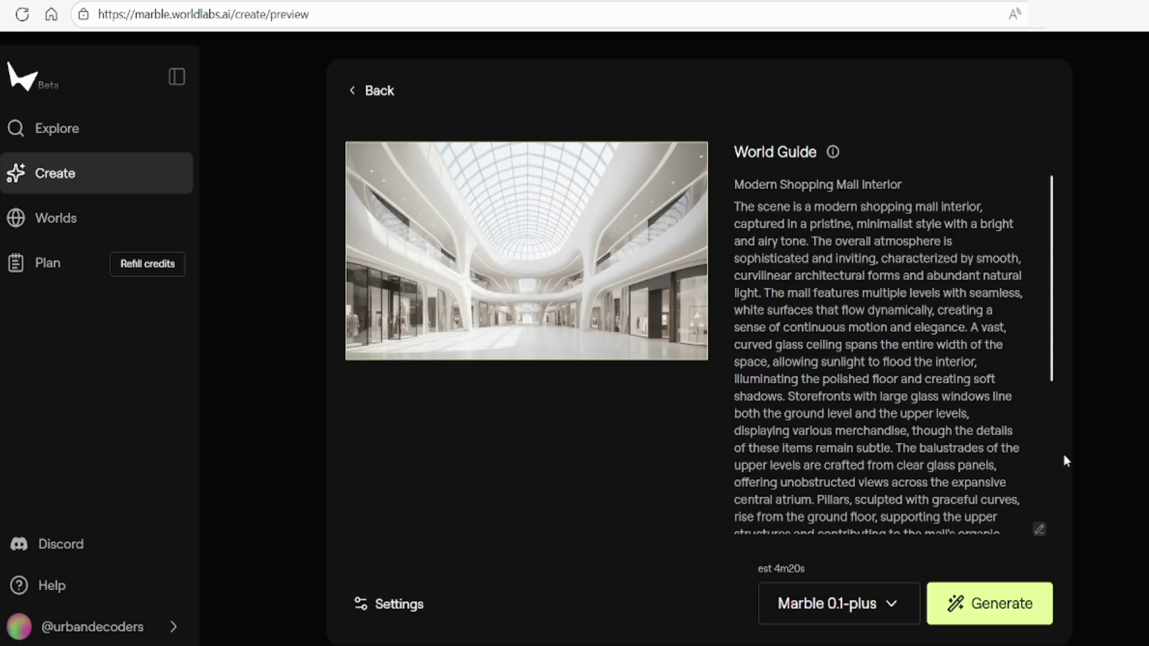
- Review the World Guide text and generate the mall world with the Marble 0.1-plus model
scroll(985, 333, "down", 3)
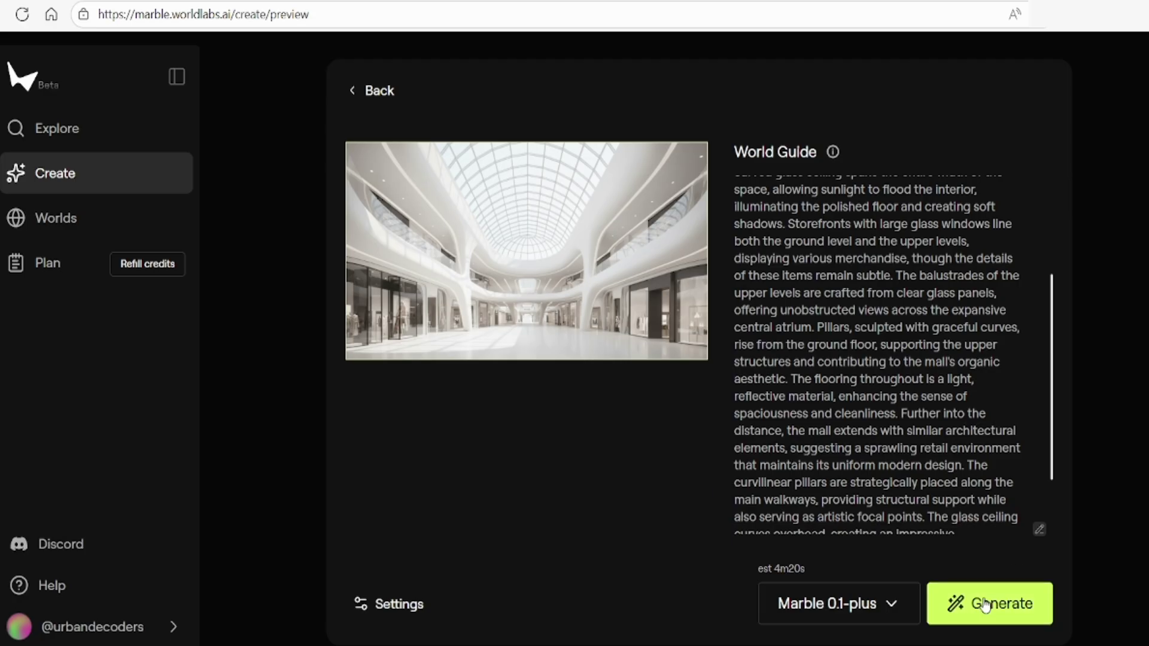
left_click(830, 608)
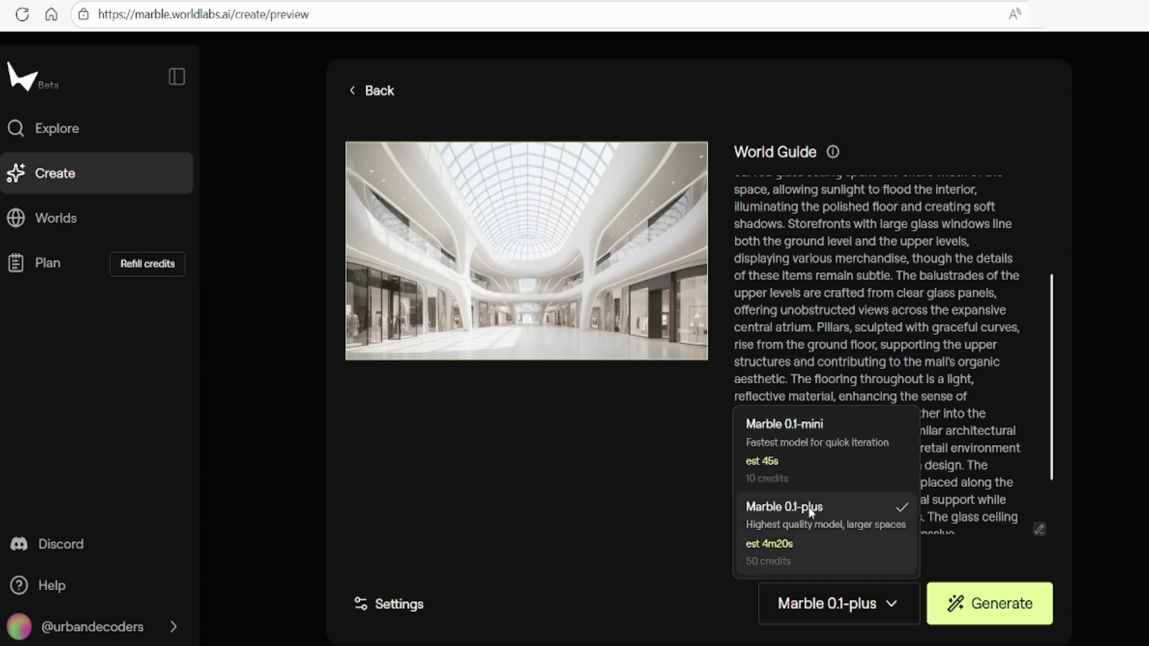
left_click(846, 536)
left_click(961, 596)
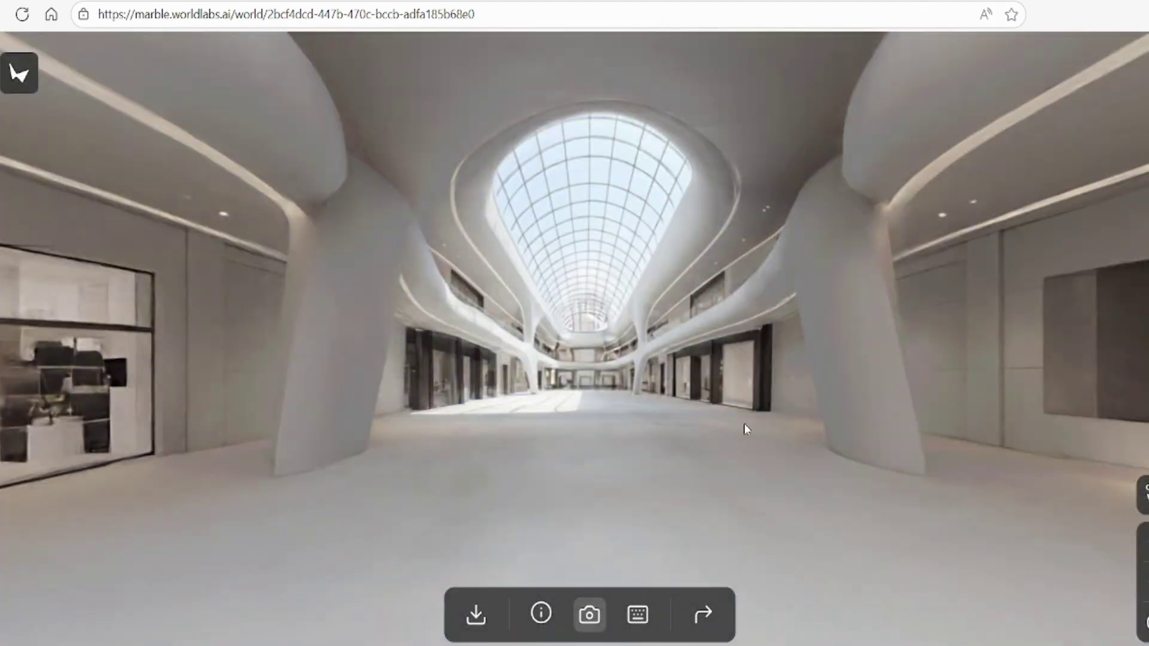
- Explore the generated mall world, looking around the shopfronts and moving forward into the central atrium
mouse_move(732, 424)
left_mouse_down()
mouse_move(535, 422)
mouse_move(716, 399)
mouse_move(730, 418)
left_mouse_up()
left_click_drag(594, 440, 956, 562)
left_click_drag(525, 335, 1034, 299)
key("s")
key("s")
left_click_drag(717, 354, 964, 349)
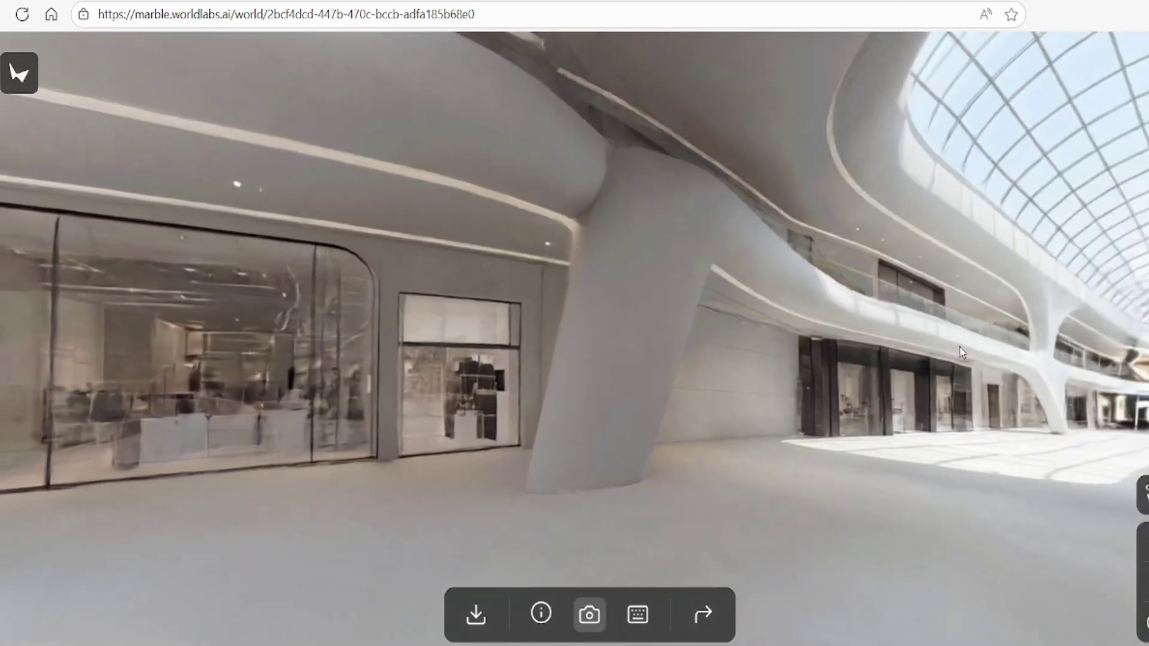
key("w")
left_click_drag(817, 350, 307, 373)
key("w")
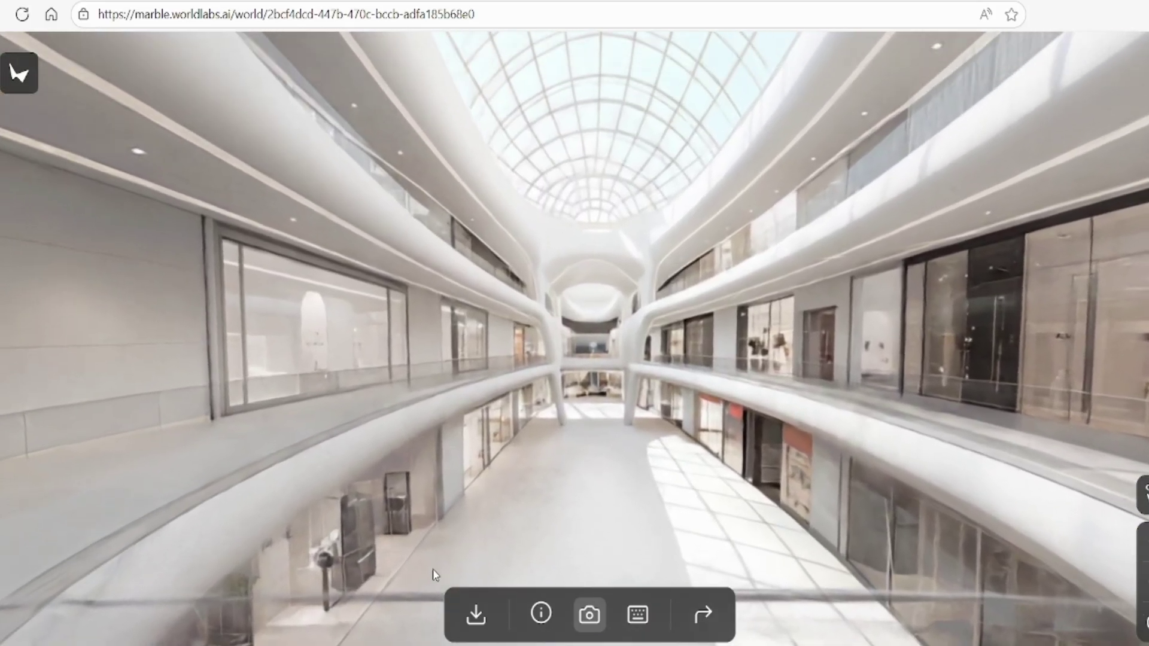
- Review the mall world's available download formats and its information card
left_click(477, 615)
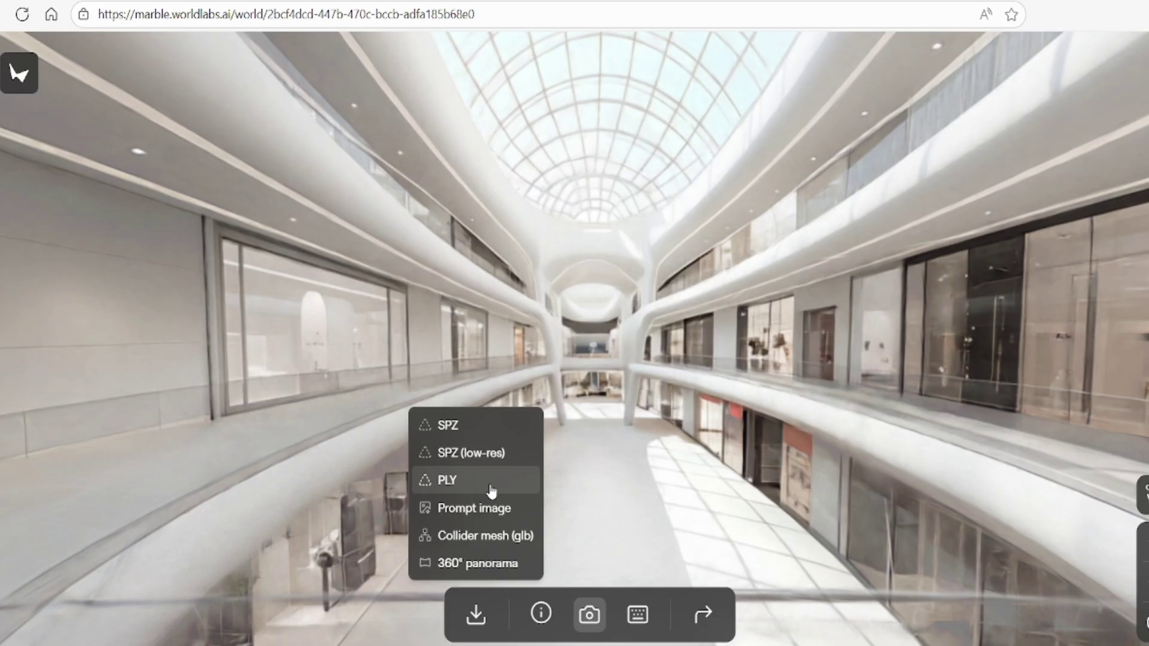
left_click(544, 619)
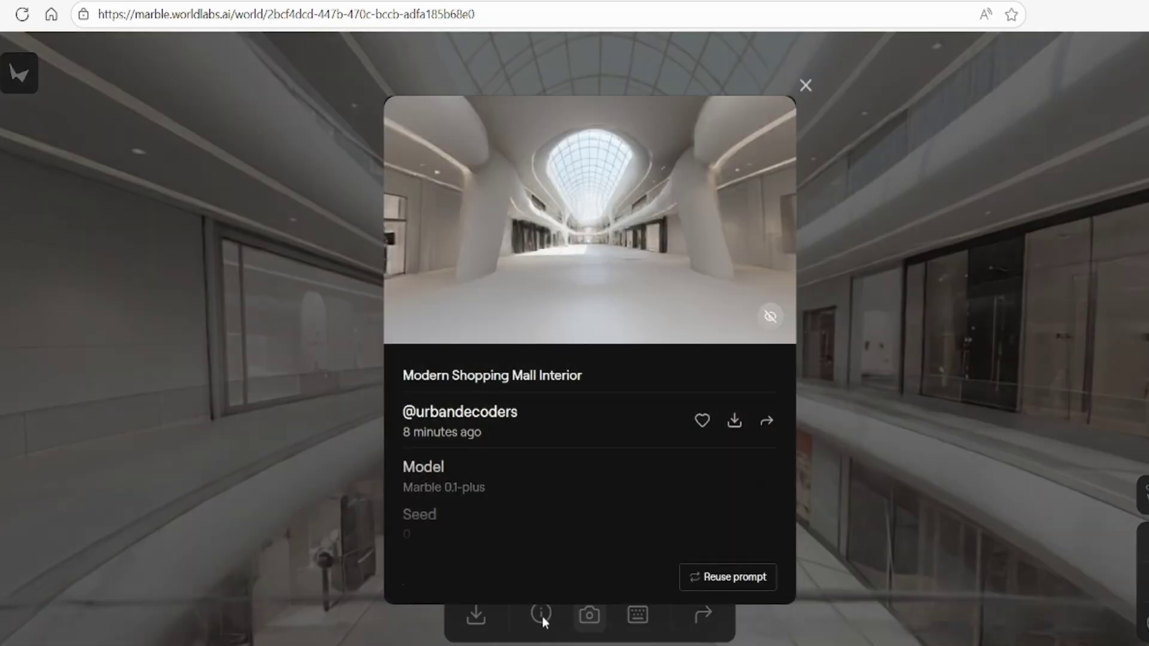
left_click(542, 617)
- Capture a snapshot of the atrium view and review the navigation controls, trying the Invert pointer controls option off and on
left_click(590, 615)
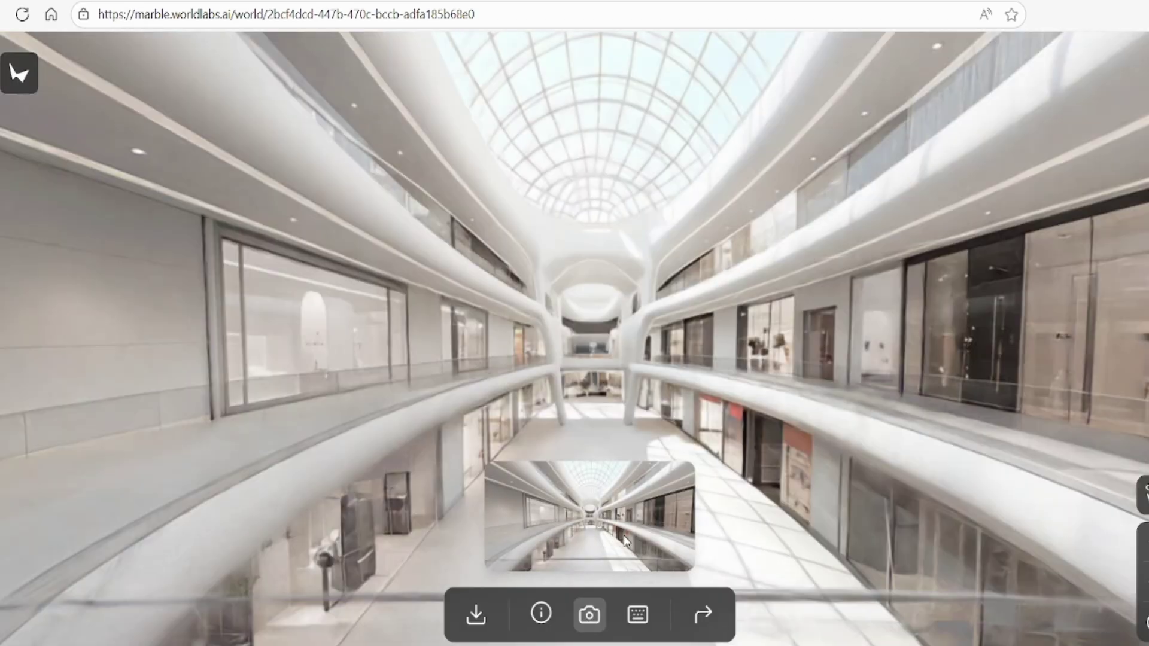
left_click(638, 615)
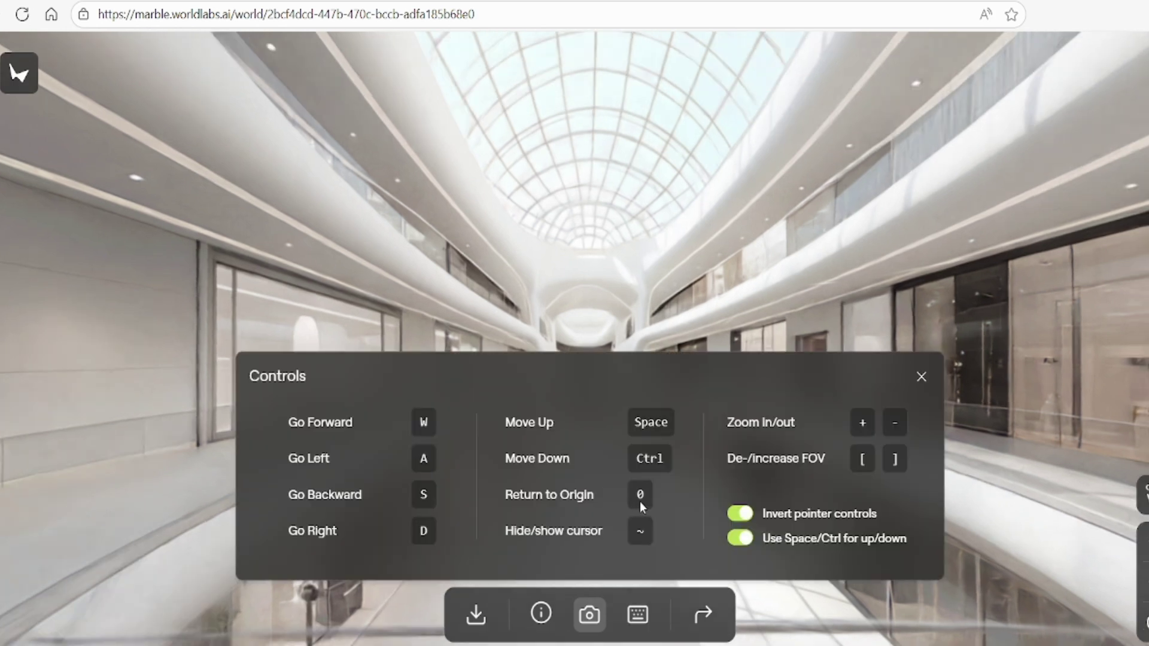
left_click(743, 515)
left_click(744, 516)
left_click(677, 252)
- Inspect the mall world while changing the zoom and field of view and moving along the hall
scroll(695, 250, "up", 3)
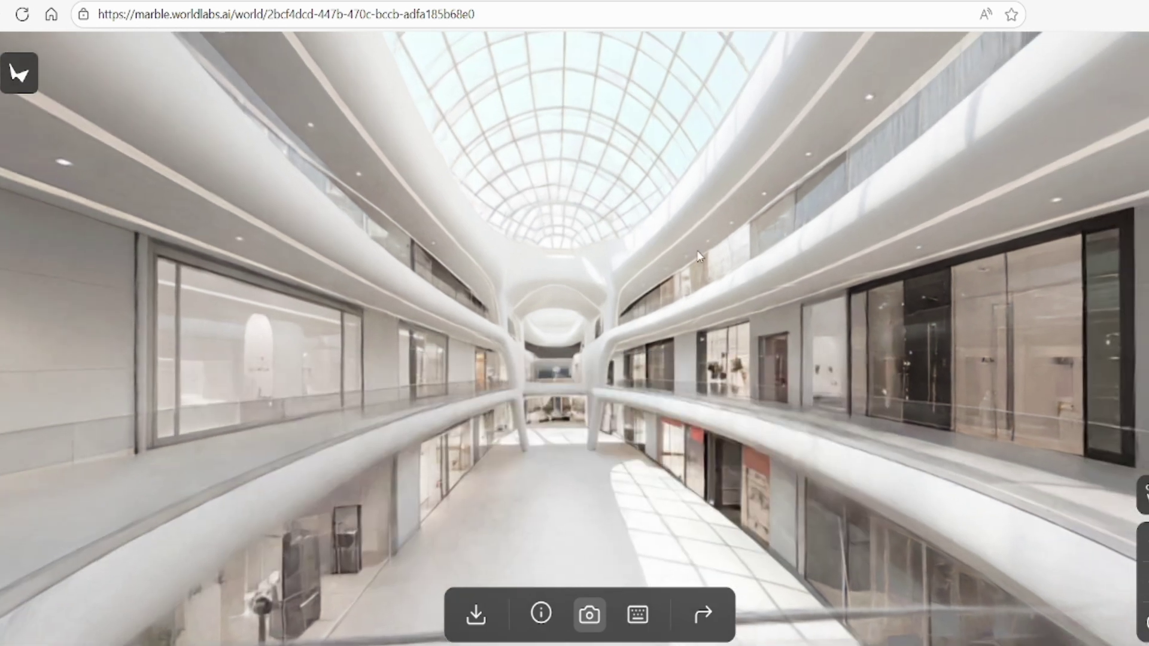
scroll(689, 252, "down", 5)
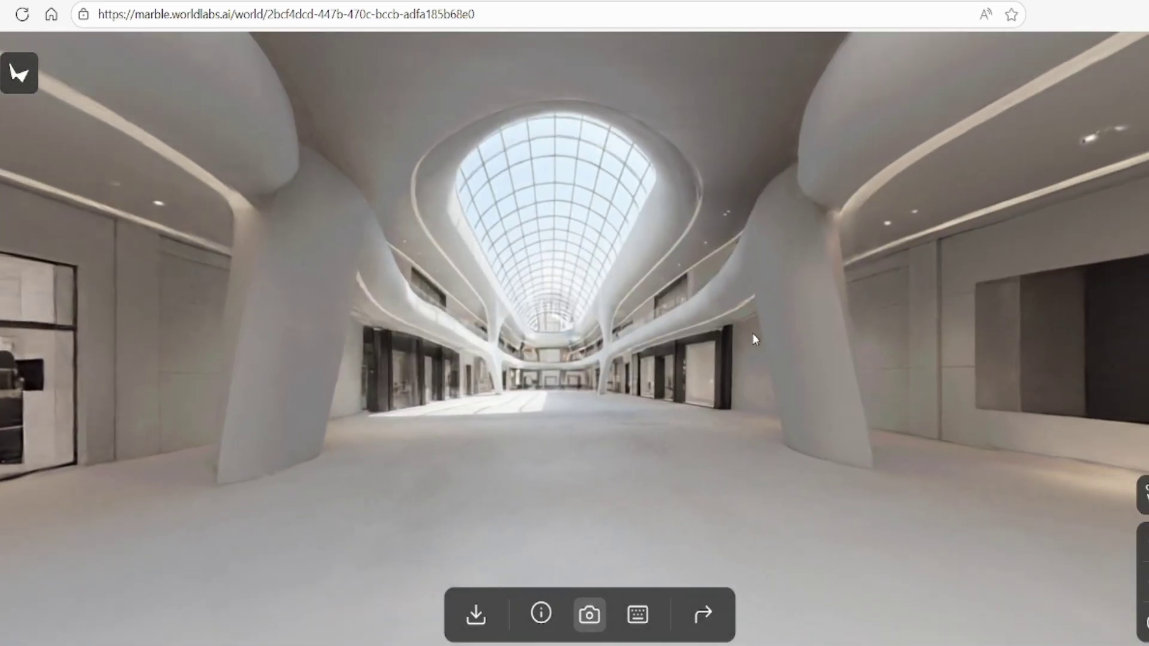
scroll(728, 382, "up", 3)
mouse_move(729, 382)
left_mouse_down()
mouse_move(765, 386)
mouse_move(735, 385)
left_mouse_up()
scroll(735, 383, "down", 3)
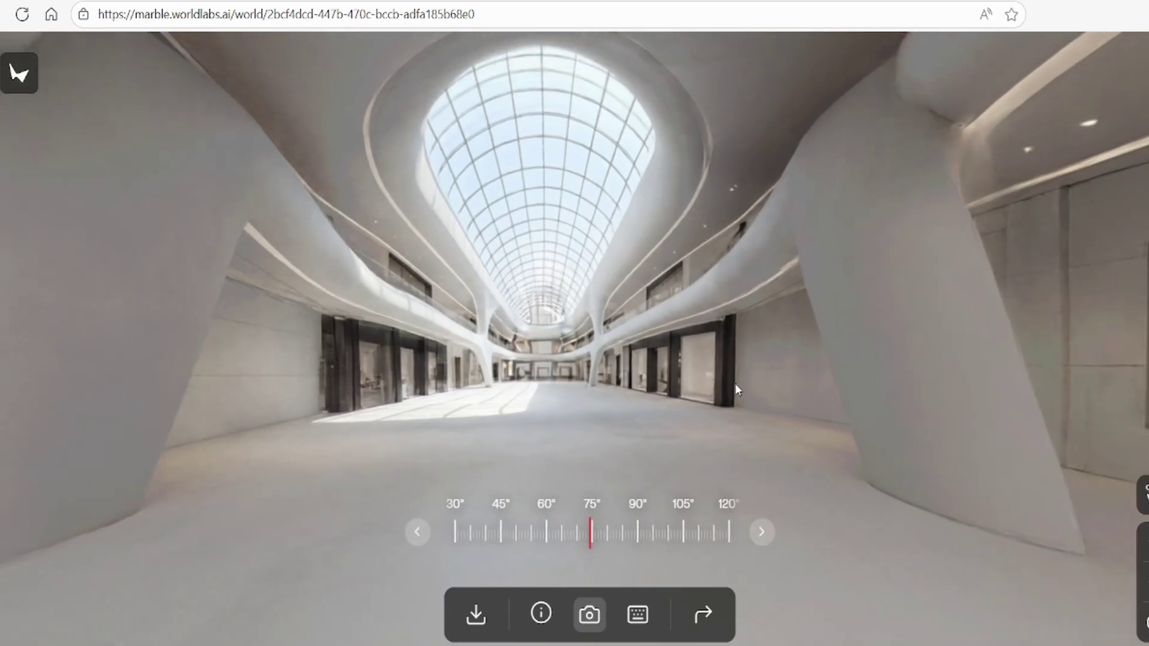
scroll(736, 383, "up", 3)
key("w")
scroll(580, 421, "up", 2)
left_click_drag(580, 421, 609, 419)
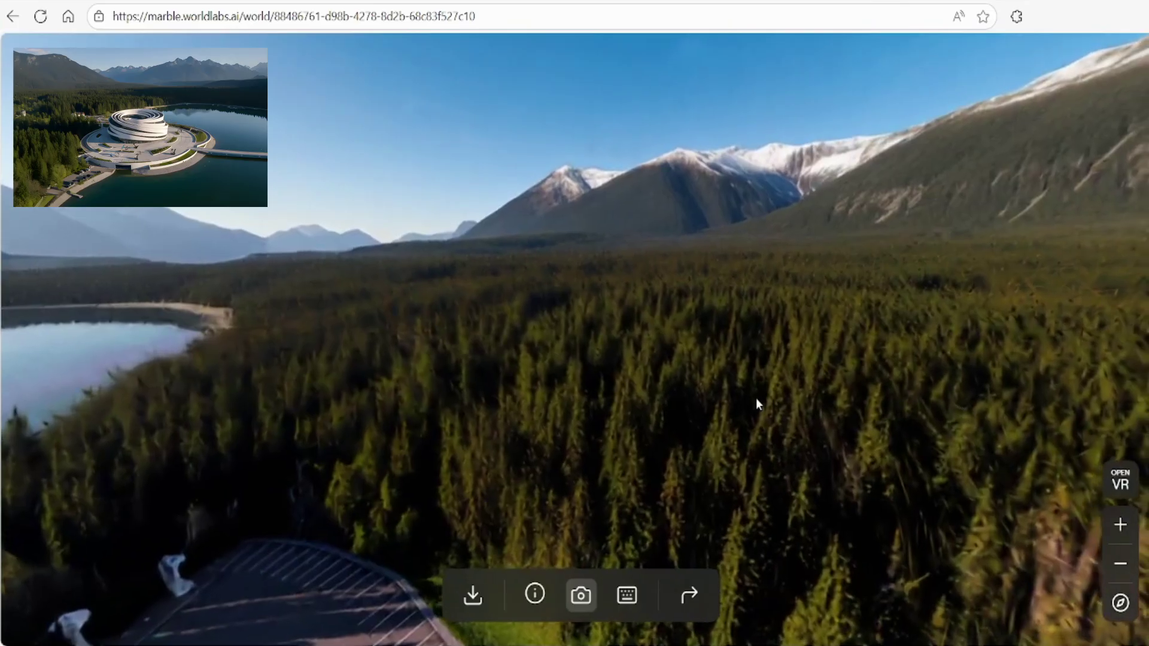
- Look around the lakeside world with the circular white building and mountain forest
left_click_drag(756, 398, 865, 411)
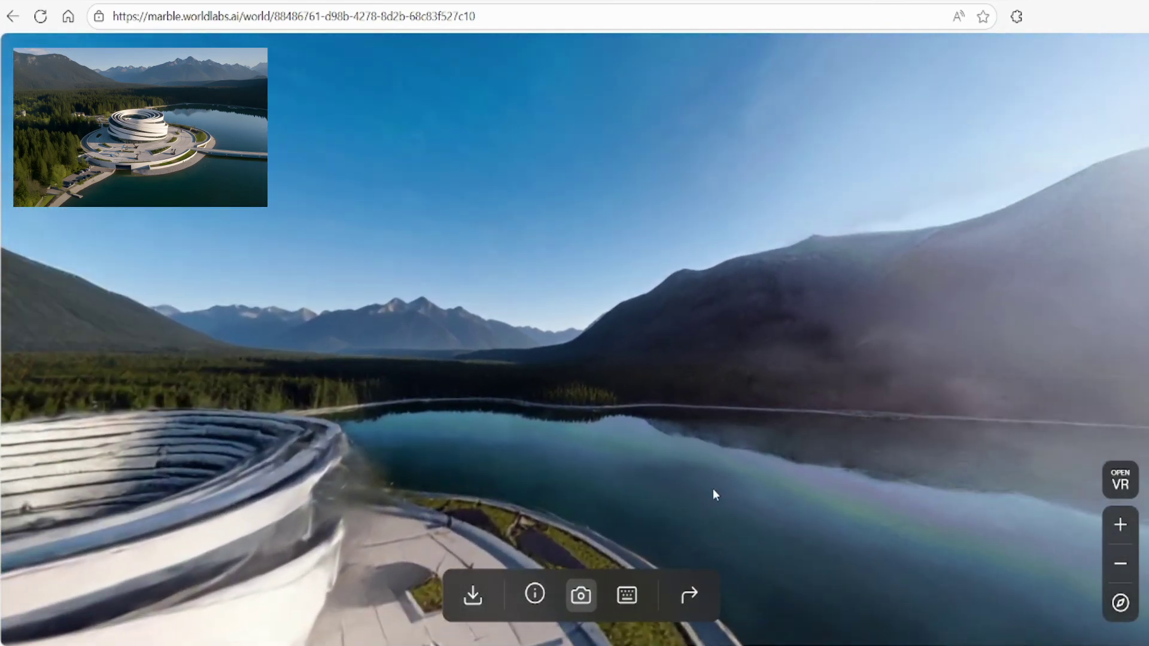
- Examine the island plaza, bridges and shoreline around the circular white building from above
left_click_drag(713, 488, 824, 317)
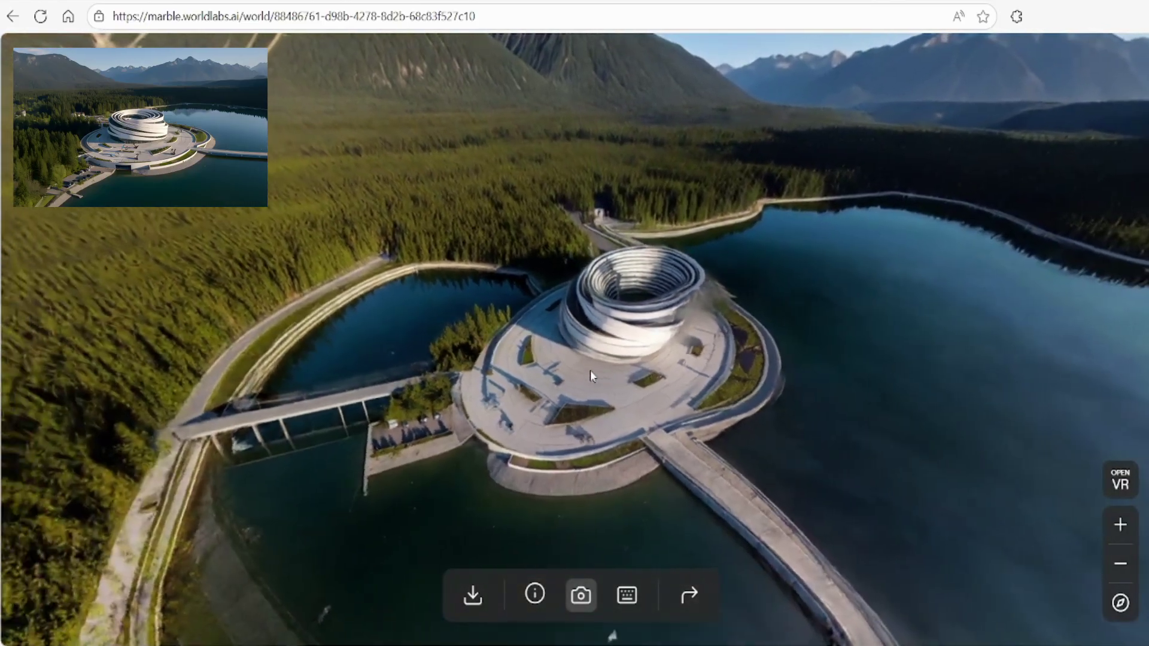
left_click_drag(591, 370, 868, 361)
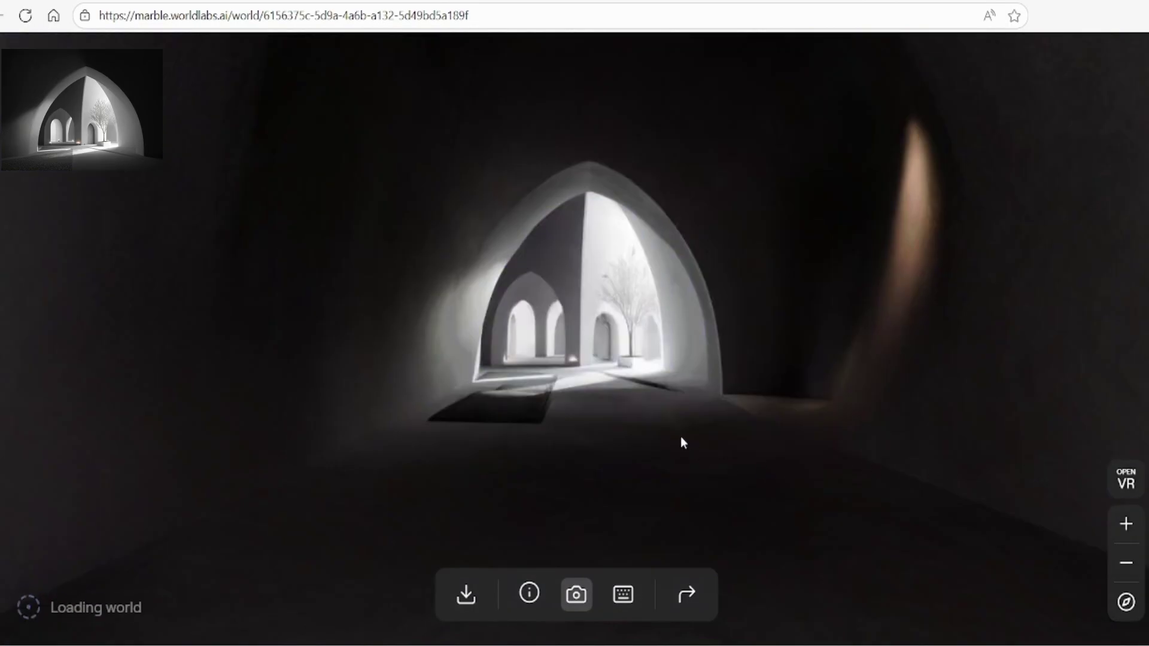
- Explore the dark arched hall world, moving through the pointed arch toward the bare tree and looking around the interior
mouse_move(681, 437)
left_mouse_down()
mouse_move(695, 433)
mouse_move(572, 421)
mouse_move(1101, 447)
left_mouse_up()
key("w")
scroll(673, 426, "up", 10)
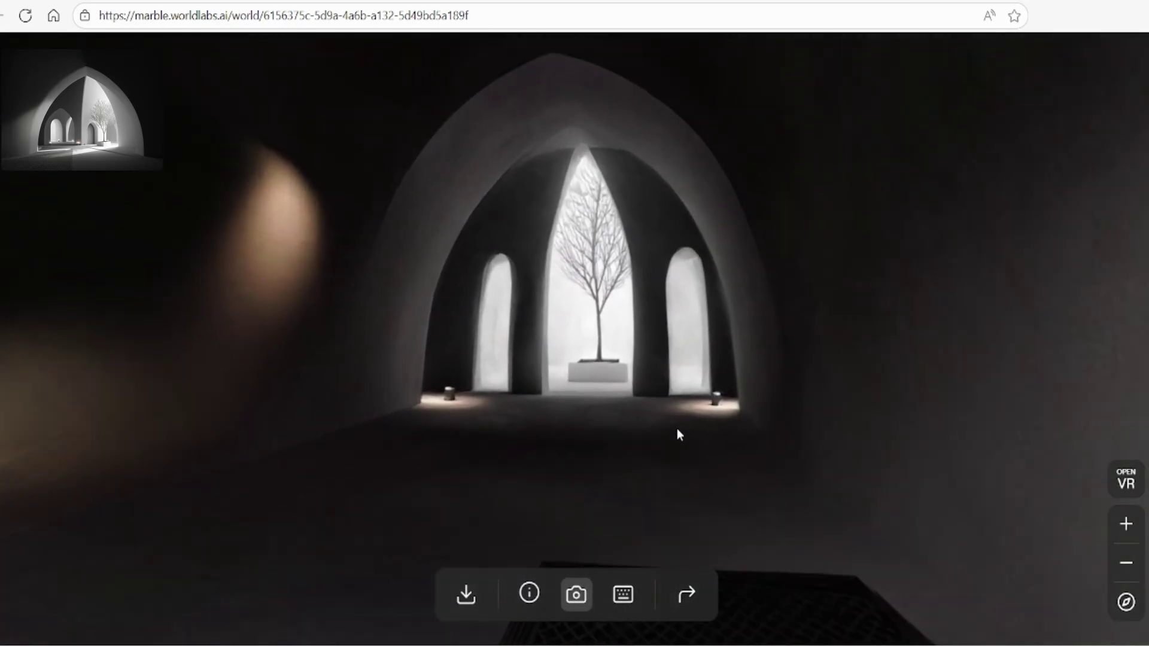
key("w")
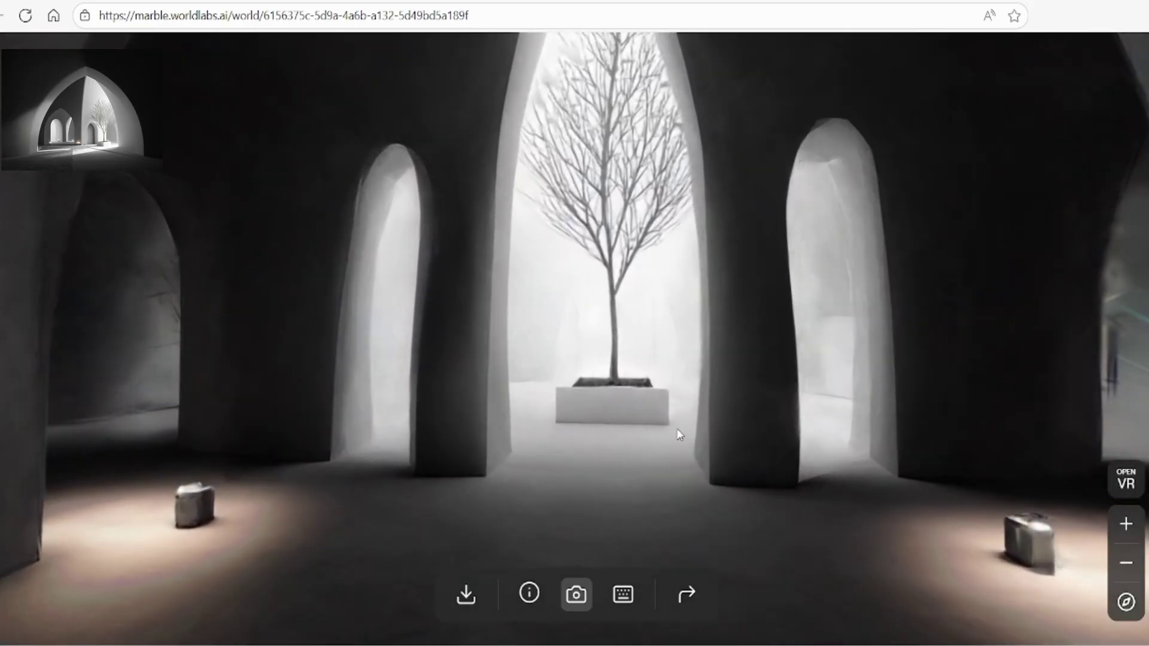
left_click_drag(680, 435, 878, 458)
key("s")
key("d")
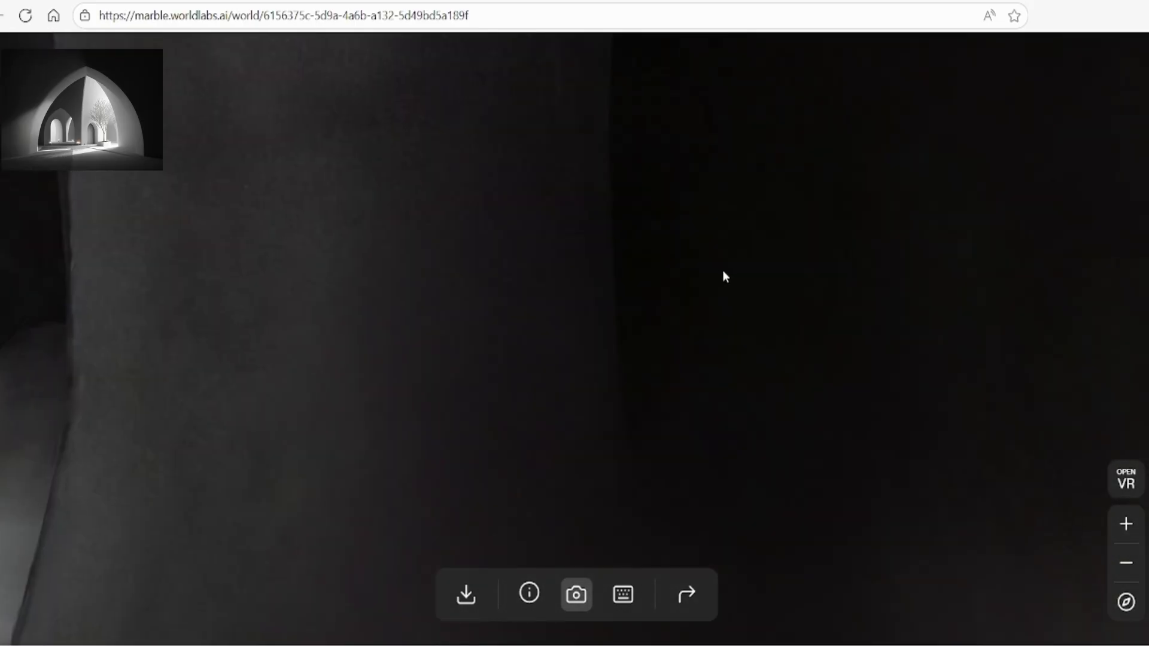
left_click_drag(723, 271, 840, 304)
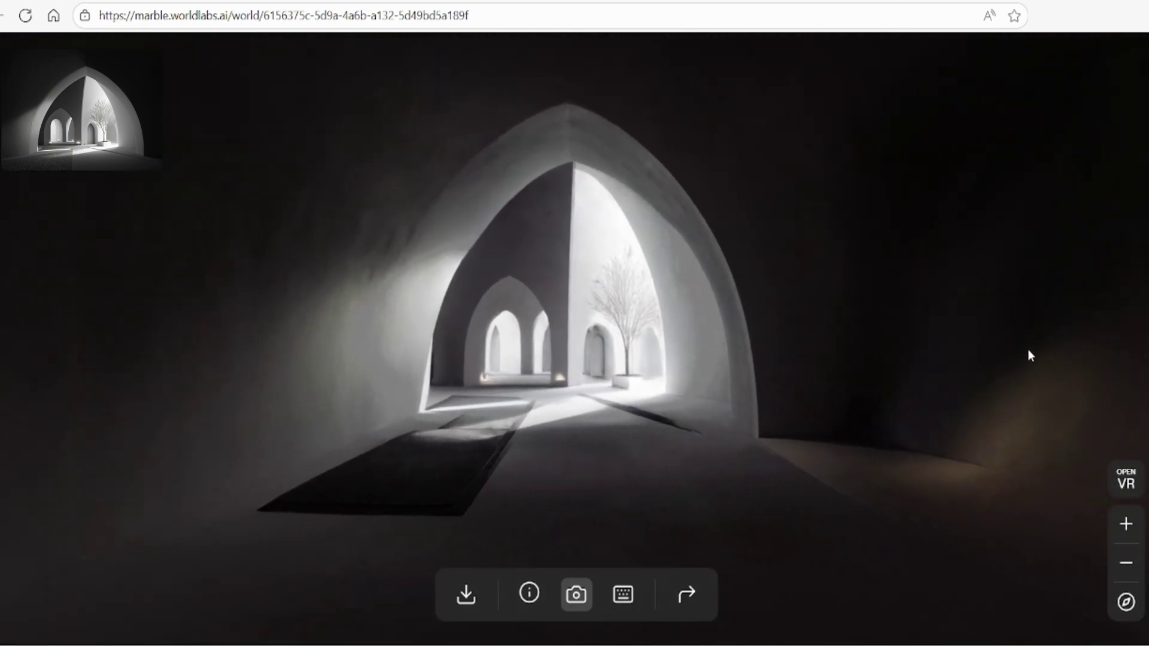
left_click_drag(651, 369, 654, 344)
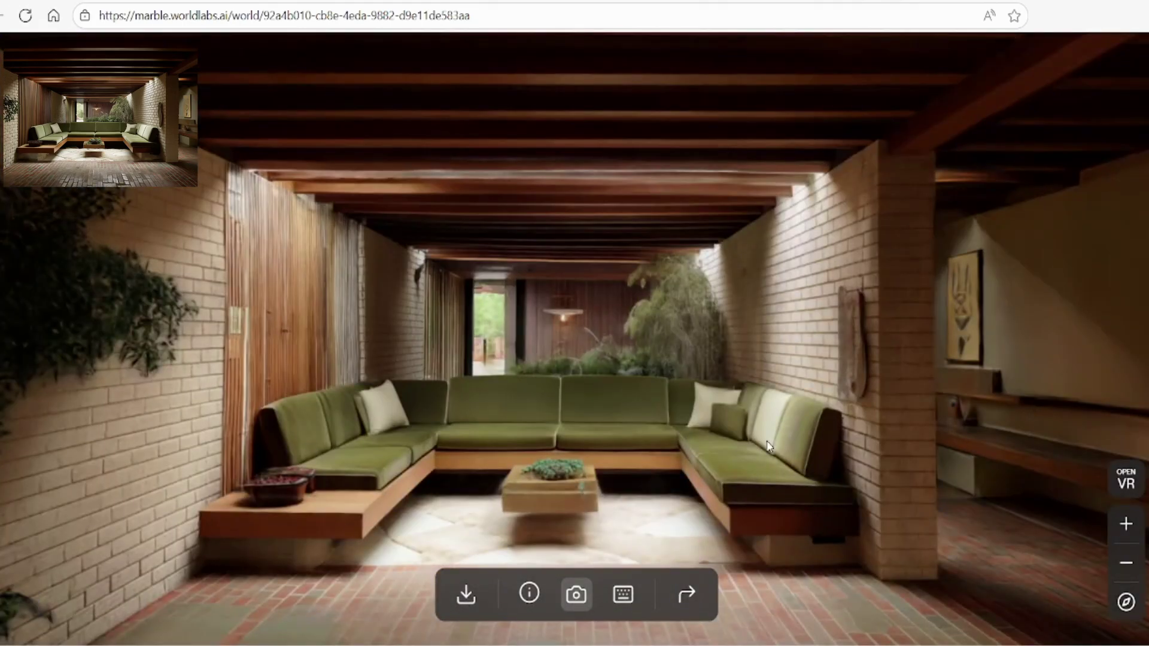
- Look around the brick lounge world with green sofas, and explore the traditional Japanese street world by moving along it
left_click_drag(762, 441, 688, 455)
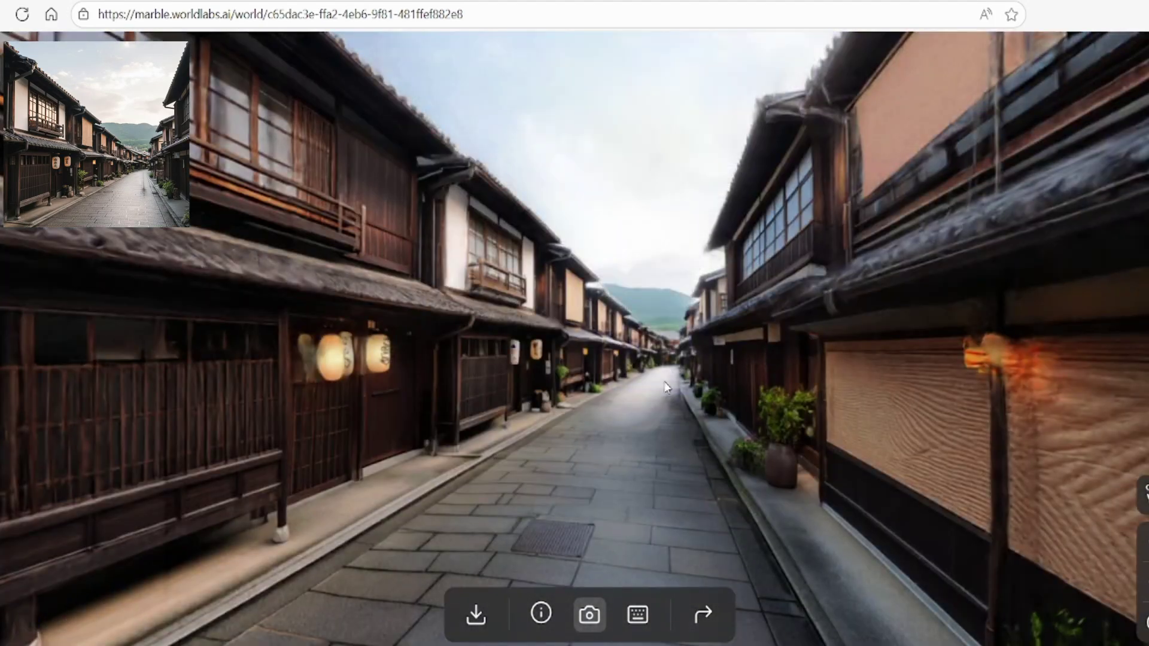
left_click_drag(664, 382, 636, 378)
left_click_drag(494, 391, 638, 419)
left_click_drag(356, 459, 198, 455)
left_click_drag(998, 439, 742, 431)
key("w")
key("w")
key("w")
key("w")
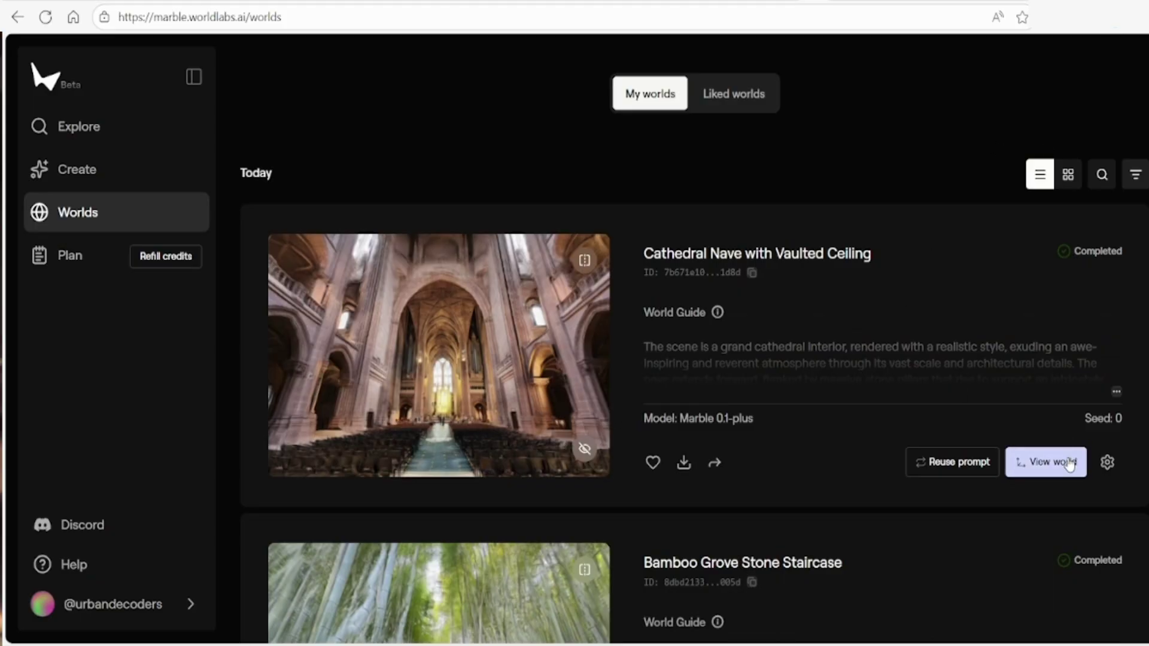
- Open the Cathedral Nave with Vaulted Ceiling world and explore the nave, aisles and rows of chairs
left_click(1070, 465)
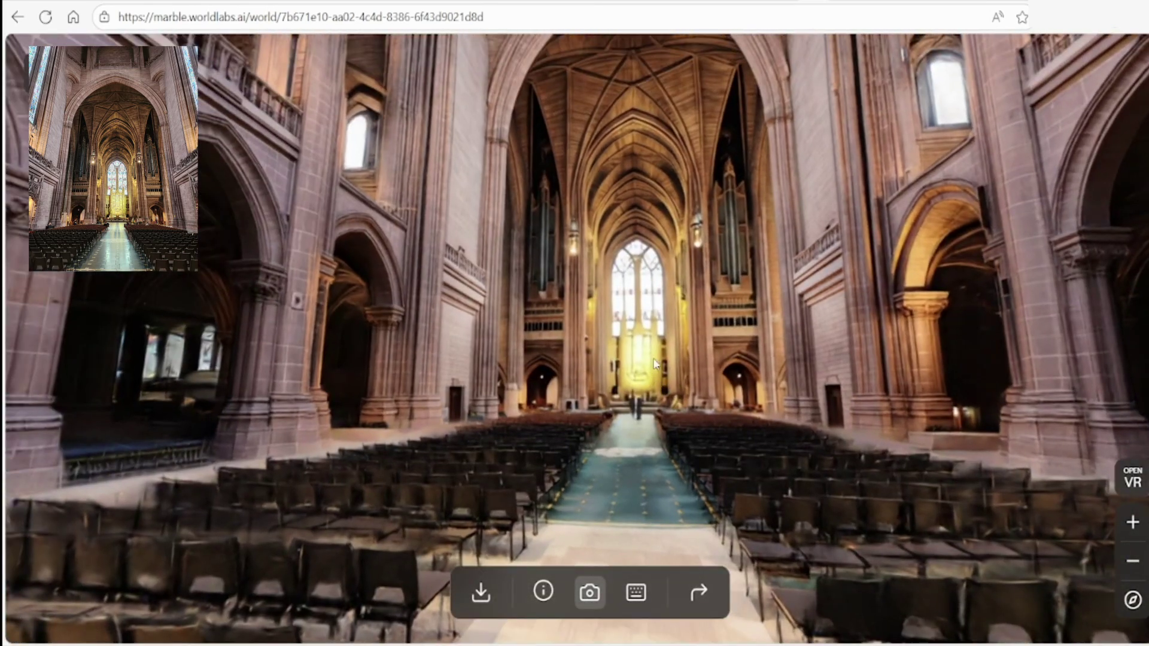
left_click_drag(654, 360, 1075, 368)
key("w")
left_click_drag(478, 290, 1017, 371)
left_click_drag(577, 346, 976, 412)
key("w")
left_click_drag(519, 371, 679, 301)
left_click_drag(515, 323, 679, 337)
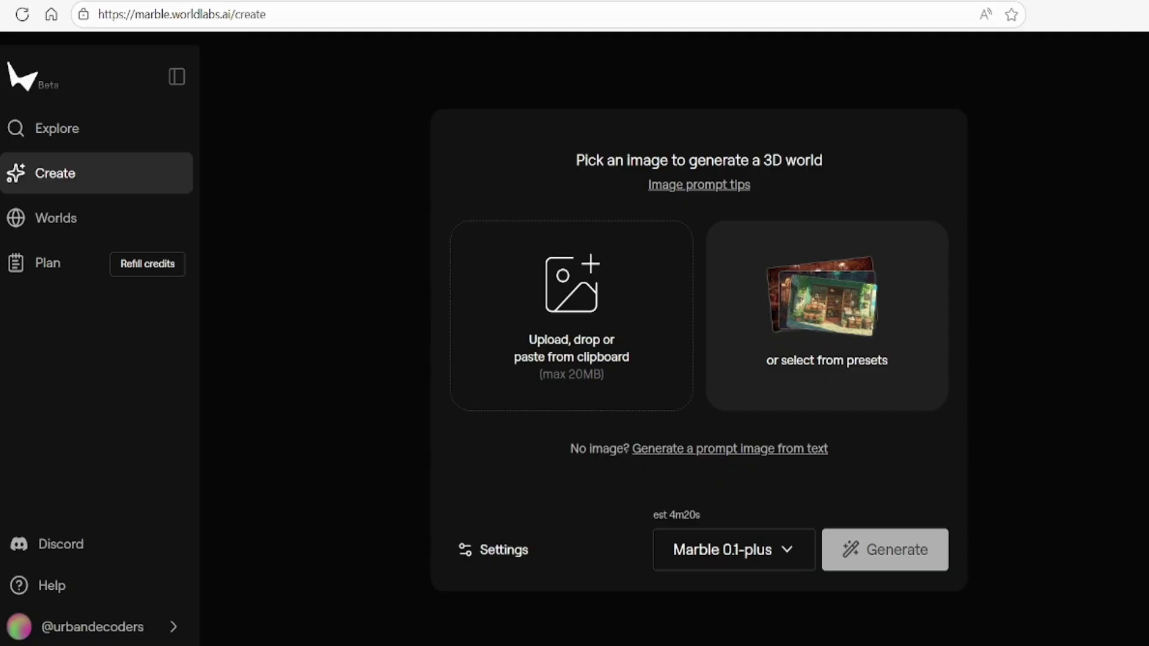
- Prepare a new world from the preset image of the seaside temple under the Milky Way, using Marble 0.1-plus and a 16:9 crop
left_click(812, 316)
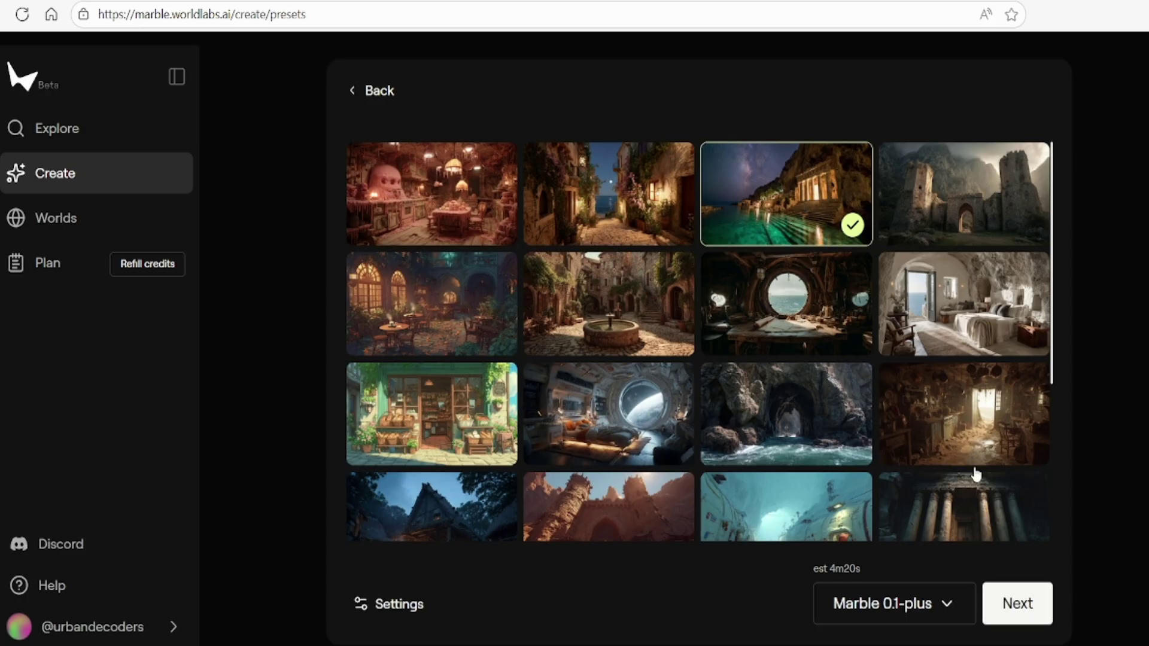
left_click(921, 605)
left_click(1014, 598)
left_click(1012, 605)
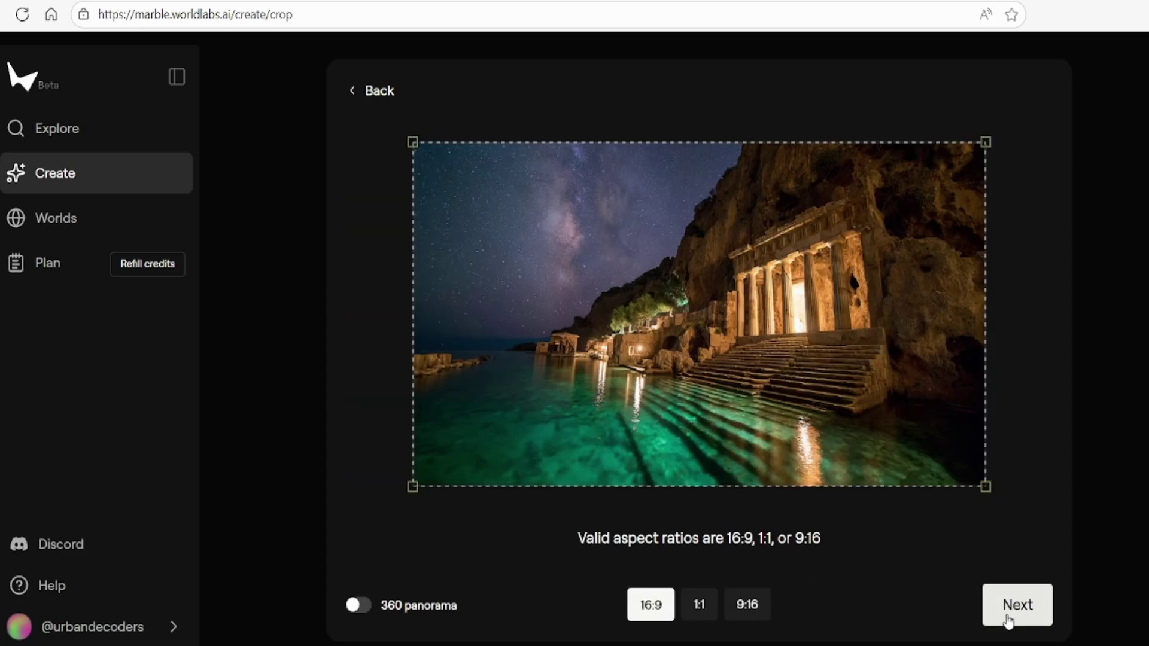
left_click(1009, 620)
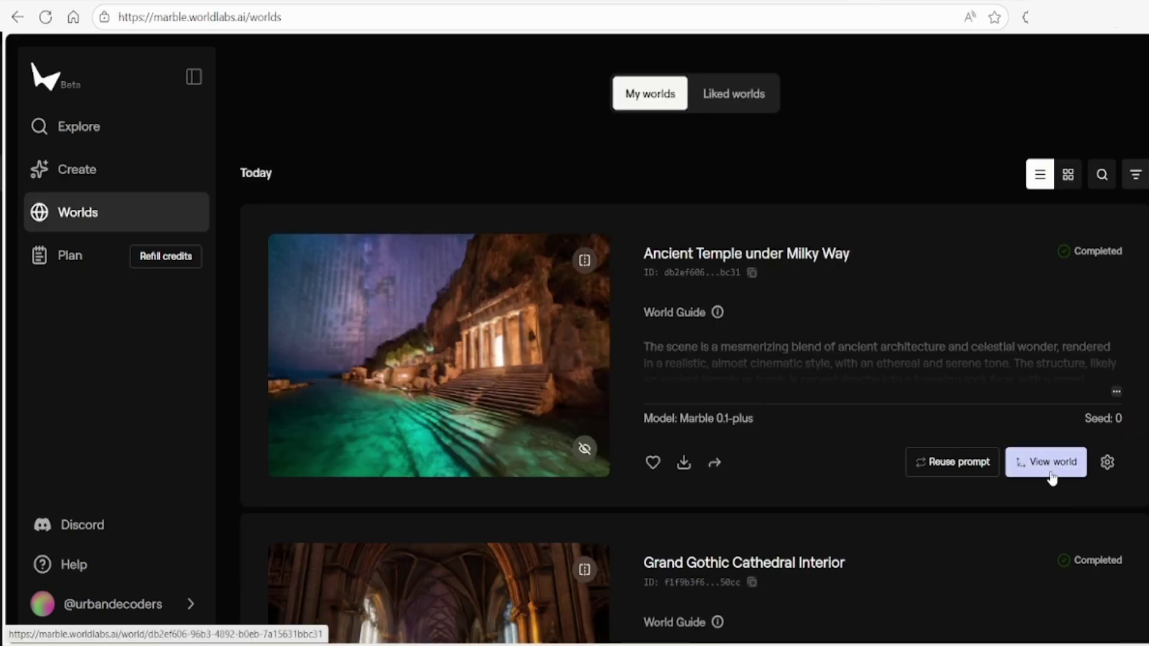
- Open the Ancient Temple under Milky Way world and move around its shoreline, steps and columned facade
left_click(1051, 473)
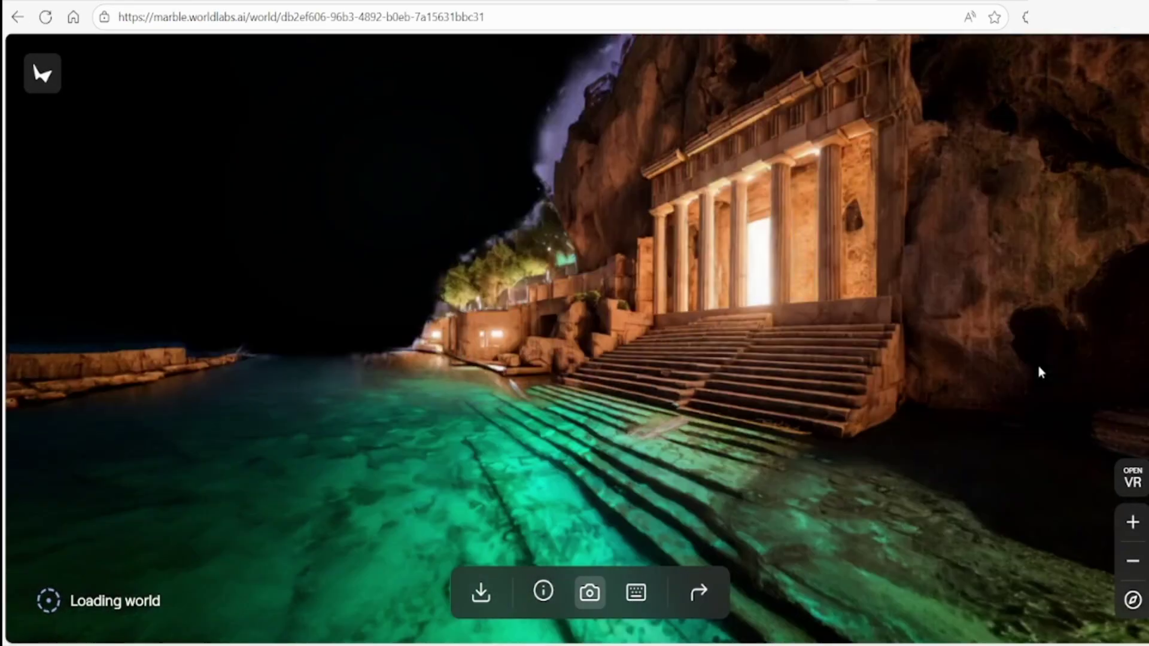
left_click_drag(1037, 372, 608, 403)
key("s")
key("a")
key("w")
key("w")
key("w")
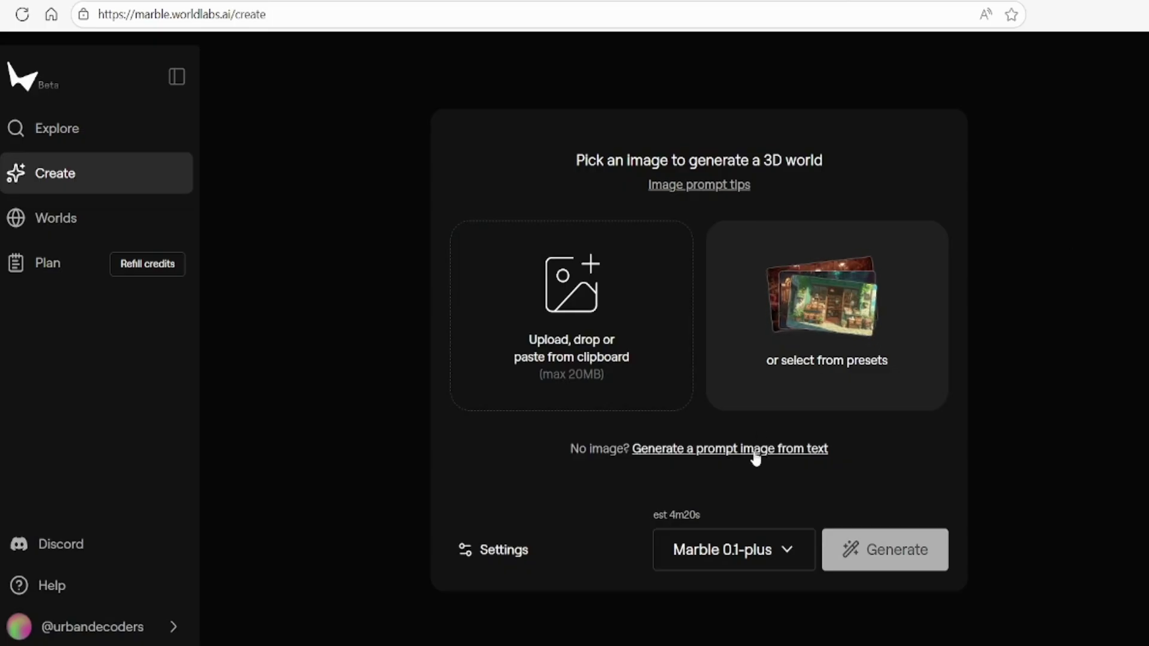
- Enter the text prompt "a modern Scandinavian style living room" for generating an image, correcting the spelling of Scandinavian
left_click(756, 451)
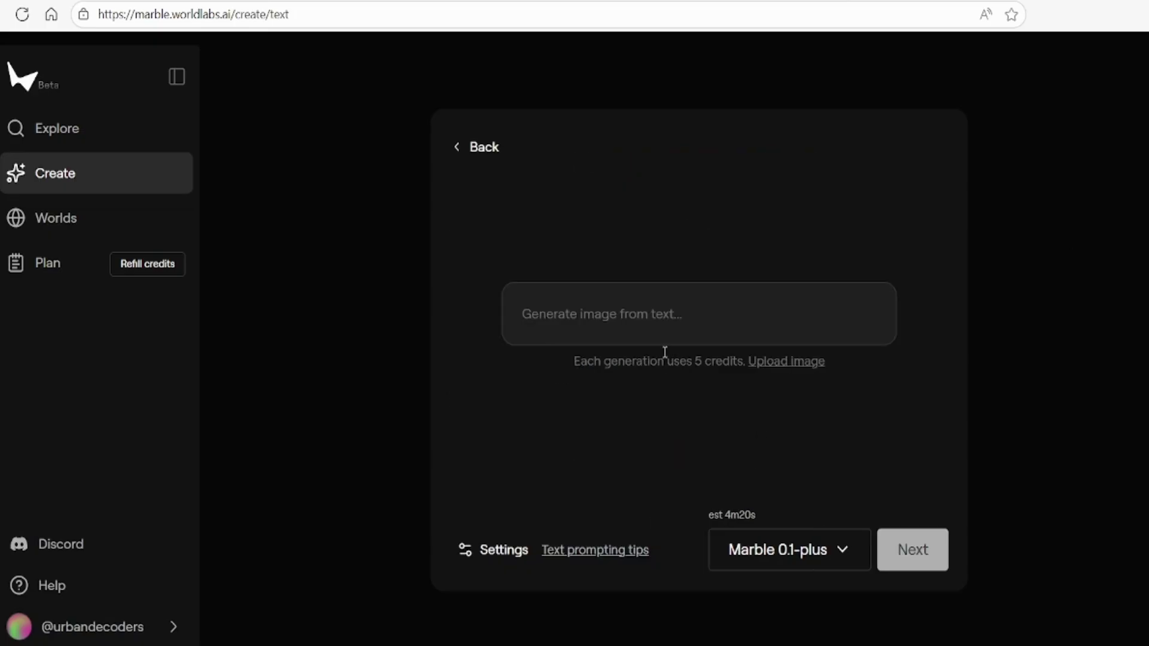
left_click(645, 321)
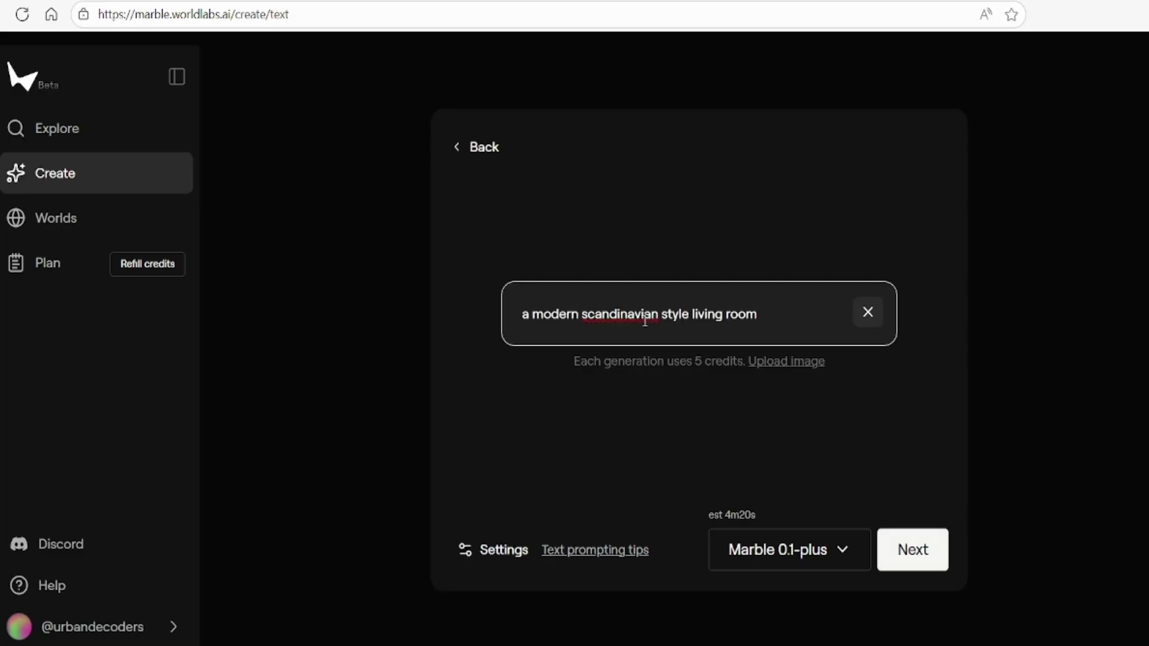
right_click(645, 320)
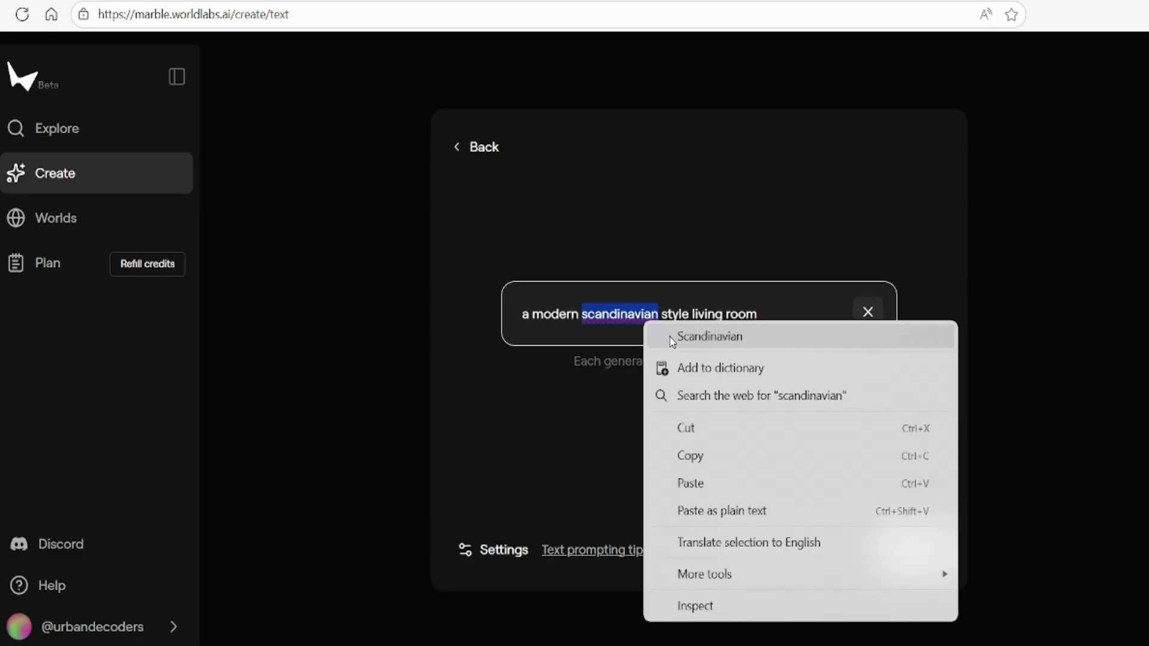
left_click(710, 336)
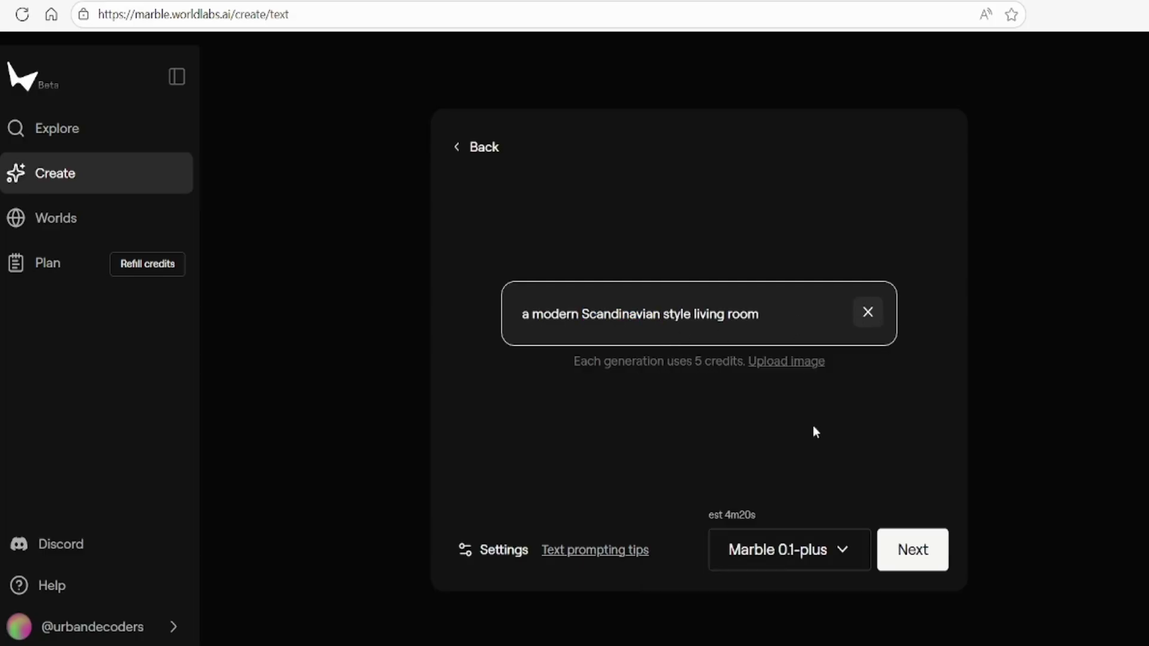
- Review the text prompting tips with their example prompts and check the generation settings
left_click(553, 552)
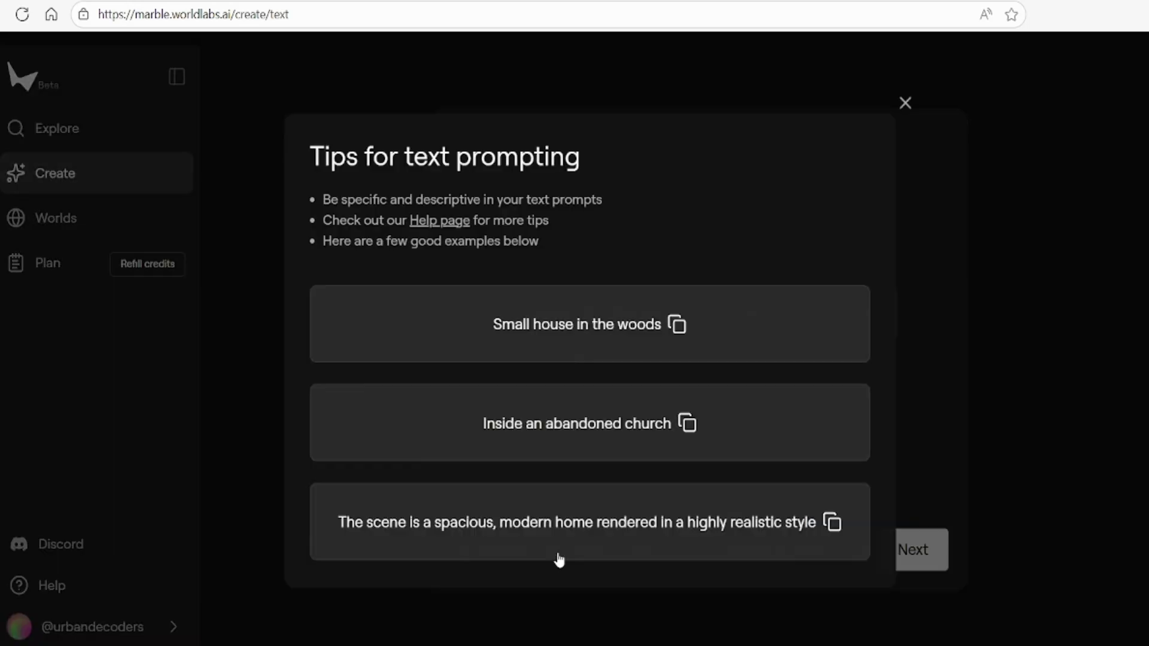
left_click(984, 408)
left_click(488, 562)
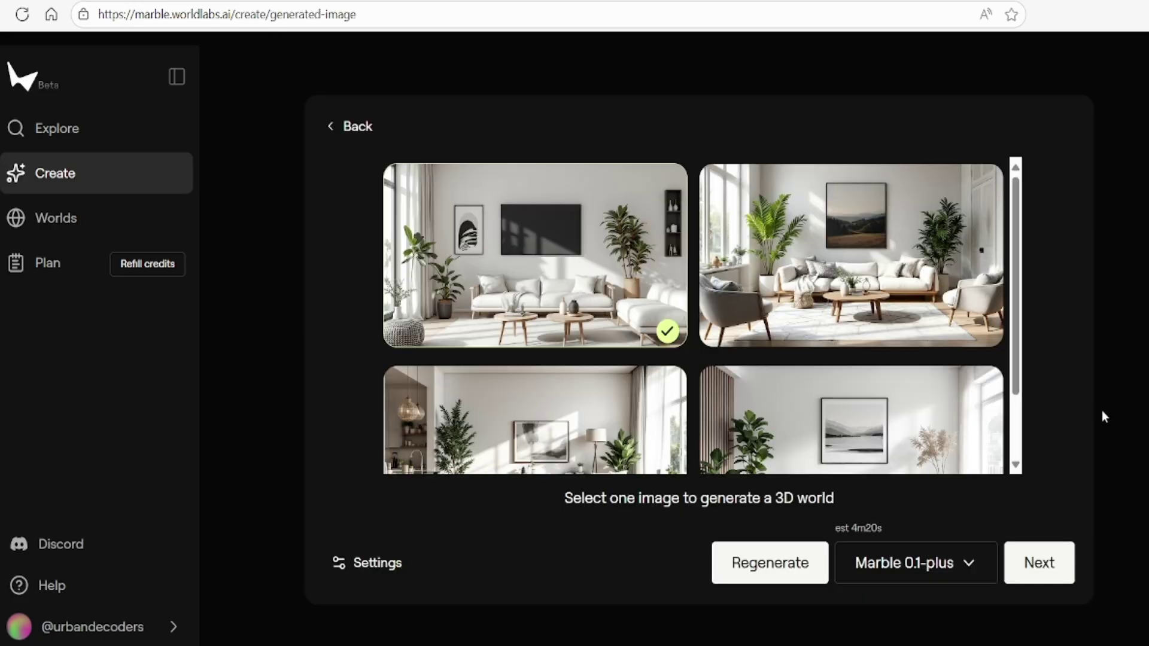
- Choose the generated living room image with the framed mountain lake picture and wood slat panel, and accept the 16:9 crop
scroll(909, 226, "down", 2)
scroll(908, 226, "up", 2)
scroll(778, 263, "down", 2)
left_click(874, 375)
left_click(1039, 563)
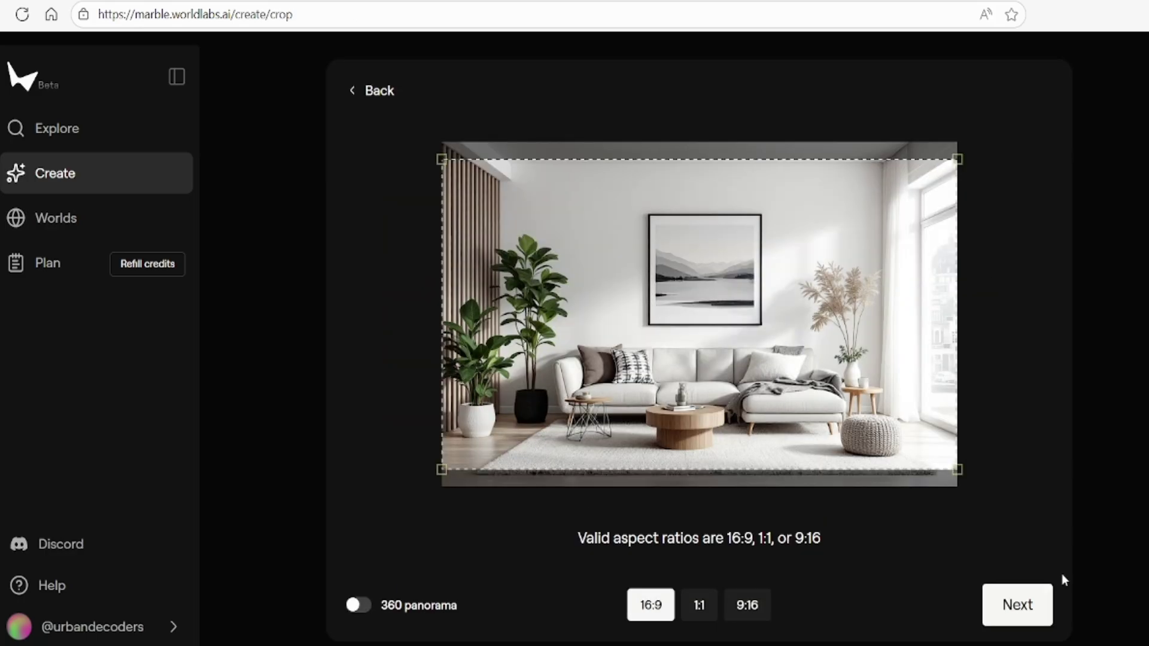
left_click(1018, 605)
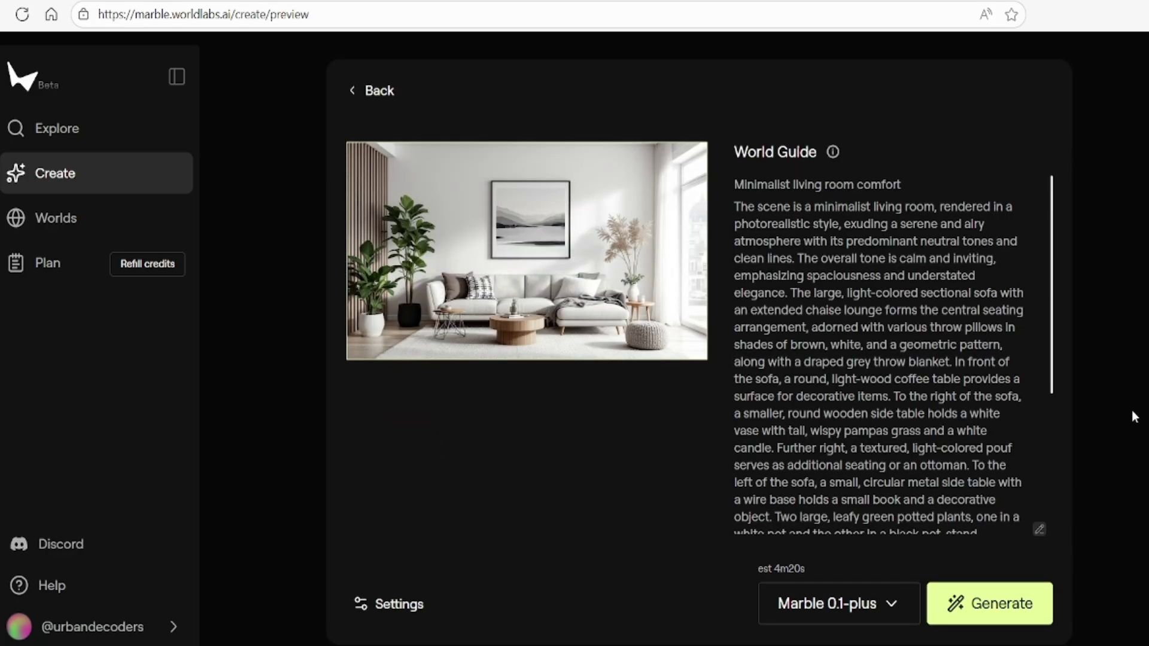
- Review the full World Guide description for the minimalist living room
left_click(1041, 530)
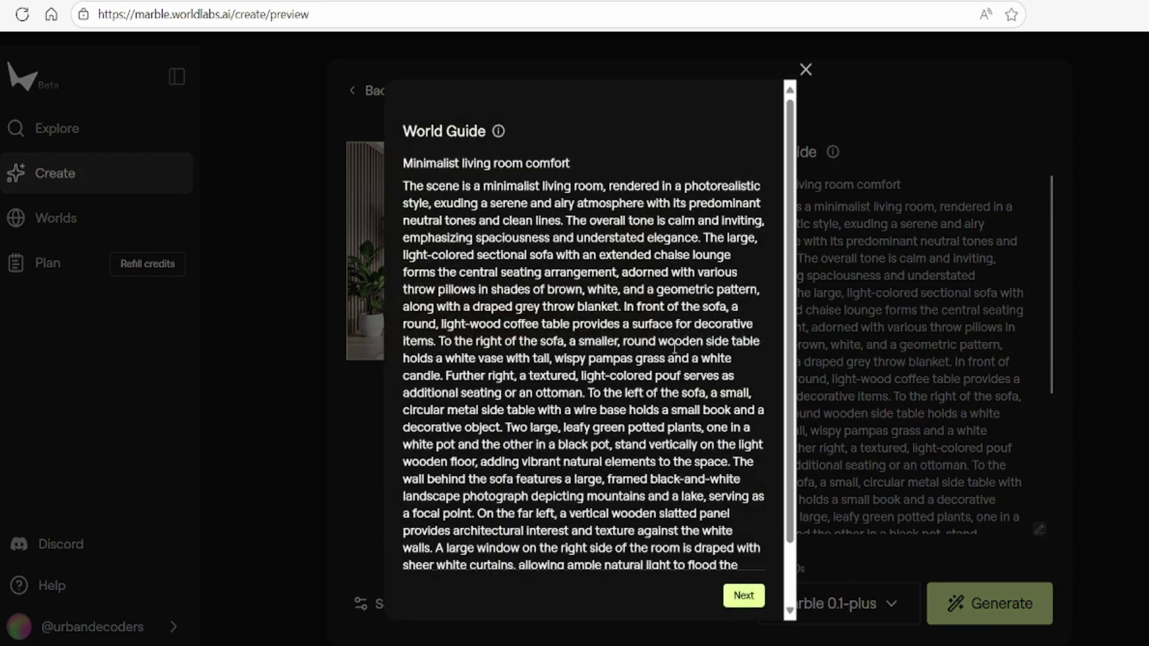
left_click(805, 70)
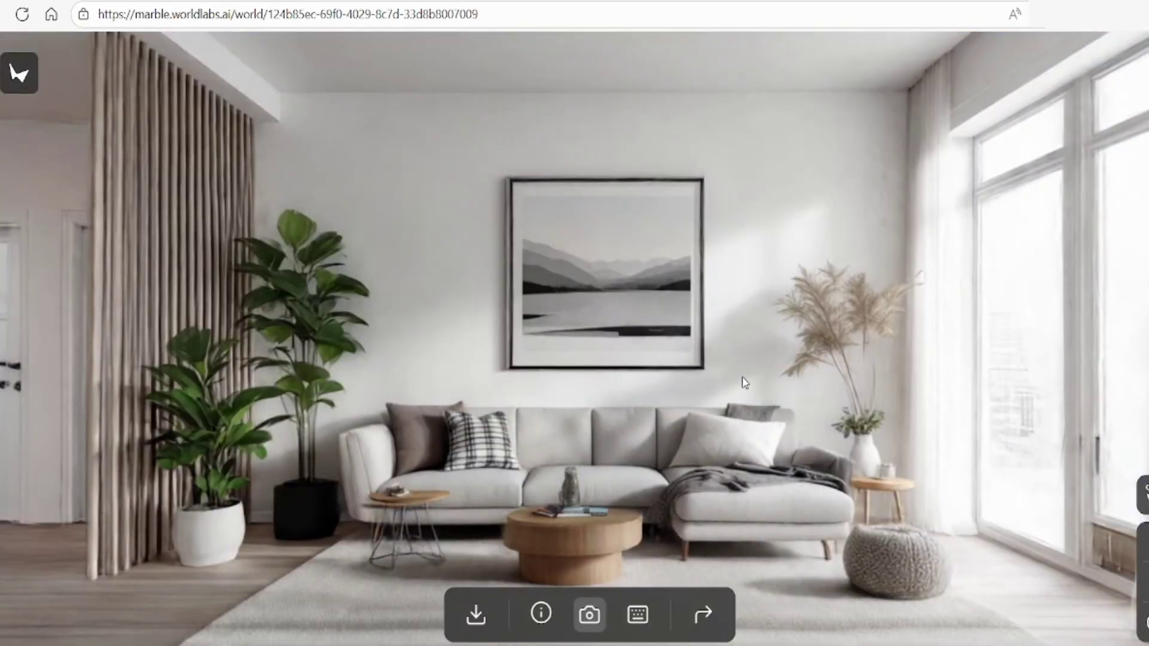
- Explore the generated Scandinavian living room world, including the kitchen wall and the areas outside the original image
left_click_drag(744, 383, 334, 386)
key("w")
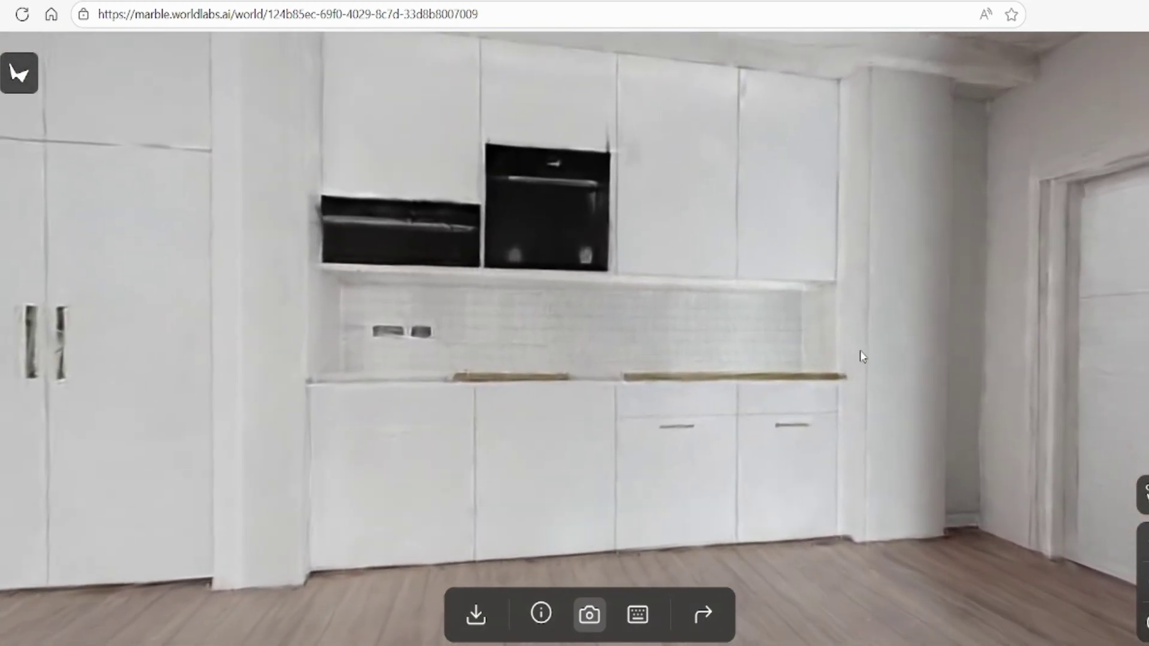
left_click_drag(861, 351, 195, 372)
mouse_move(816, 419)
left_mouse_down()
mouse_move(560, 390)
mouse_move(508, 405)
mouse_move(204, 414)
mouse_move(360, 418)
mouse_move(347, 419)
mouse_move(198, 408)
mouse_move(672, 397)
mouse_move(210, 400)
left_mouse_up()
key("w")
left_click_drag(1000, 422, 928, 446)
left_click_drag(775, 438, 814, 444)
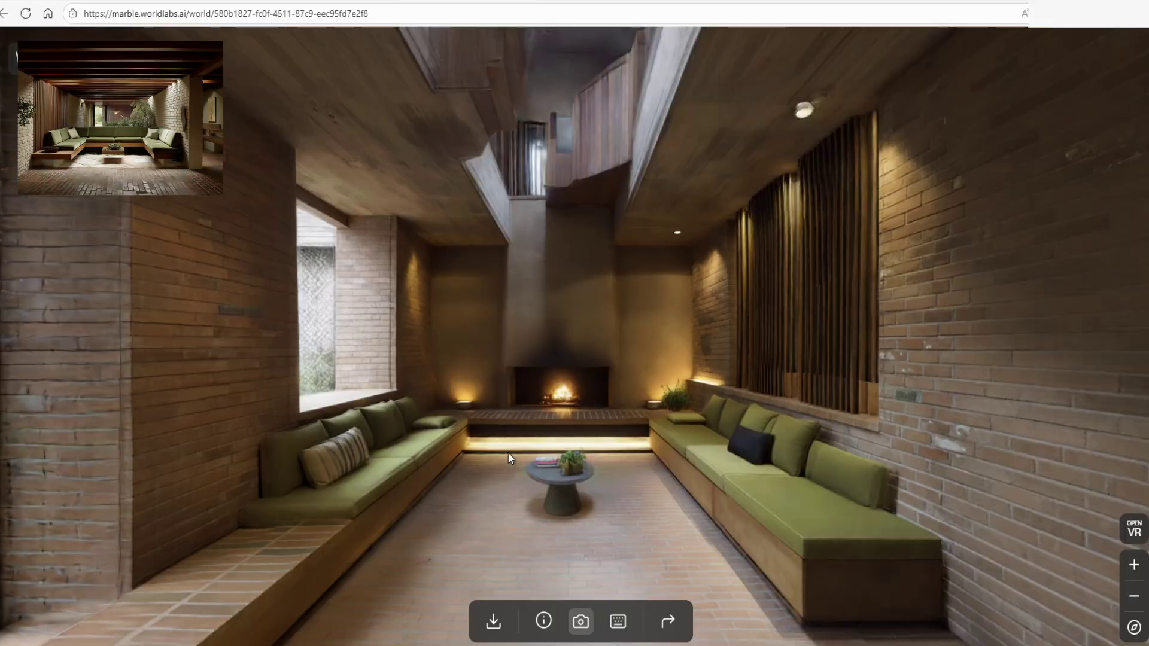
- Look around the brick lounge world with the fireplace, facing green benches and textured glass windows
scroll(508, 464, "up", 3)
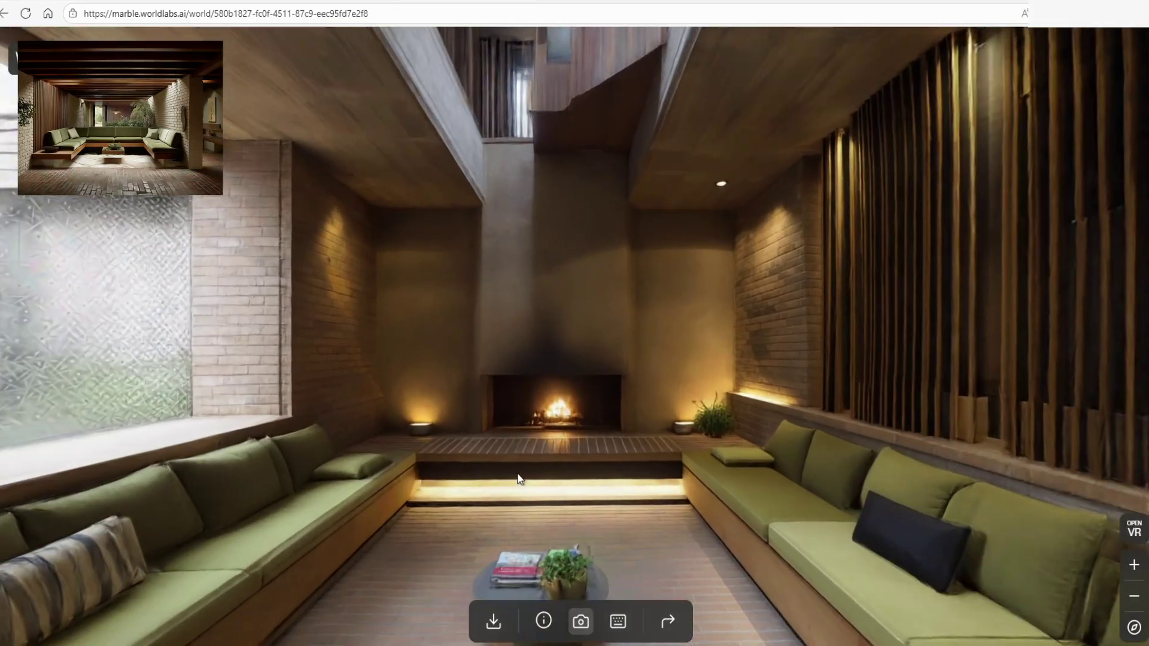
left_click_drag(518, 479, 634, 497)
left_click_drag(413, 476, 787, 400)
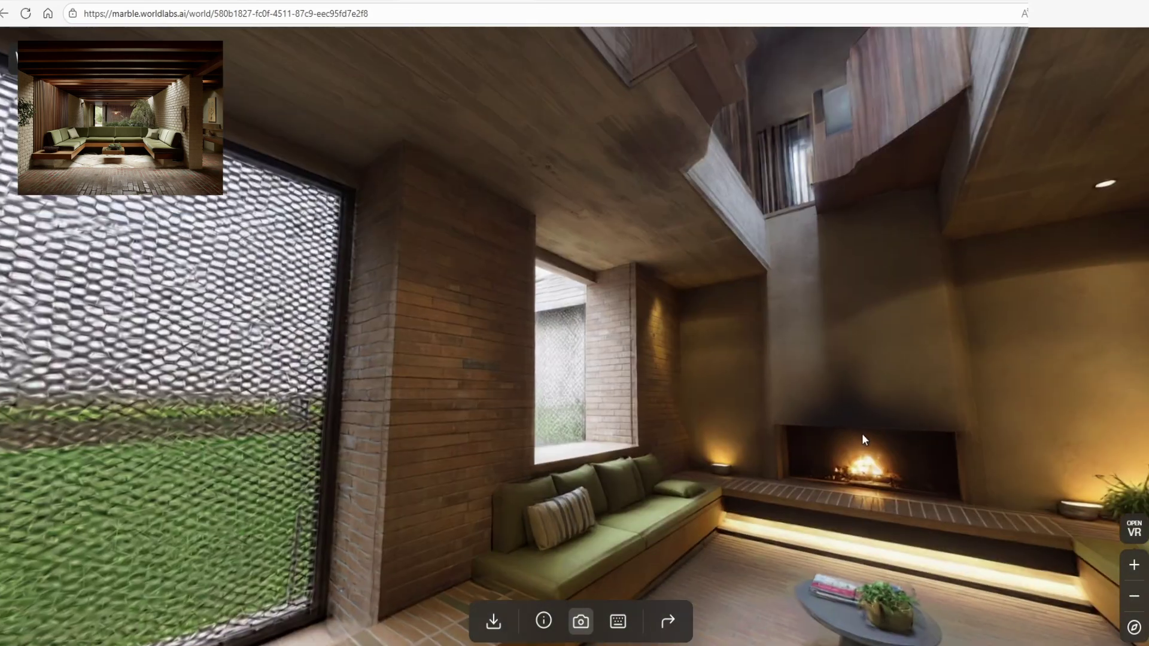
left_click_drag(863, 433, 1079, 415)
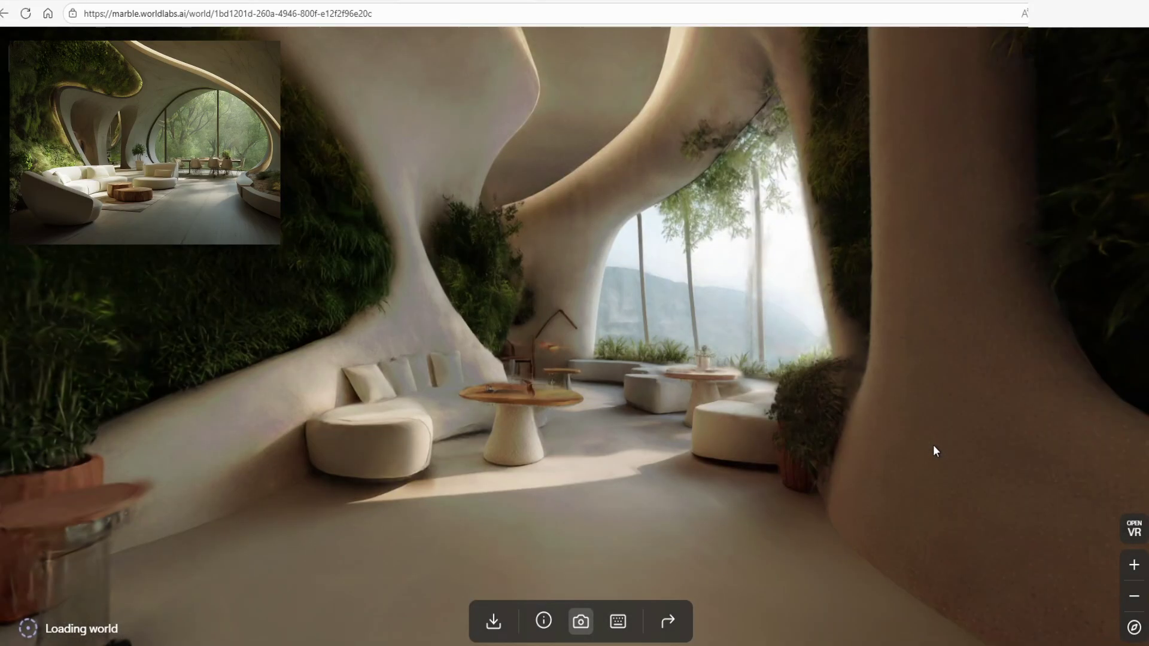
- Explore the organic curved interior world, examining its seating areas, green walls, columns and mountain-view windows
left_click_drag(616, 501, 713, 473)
key("a")
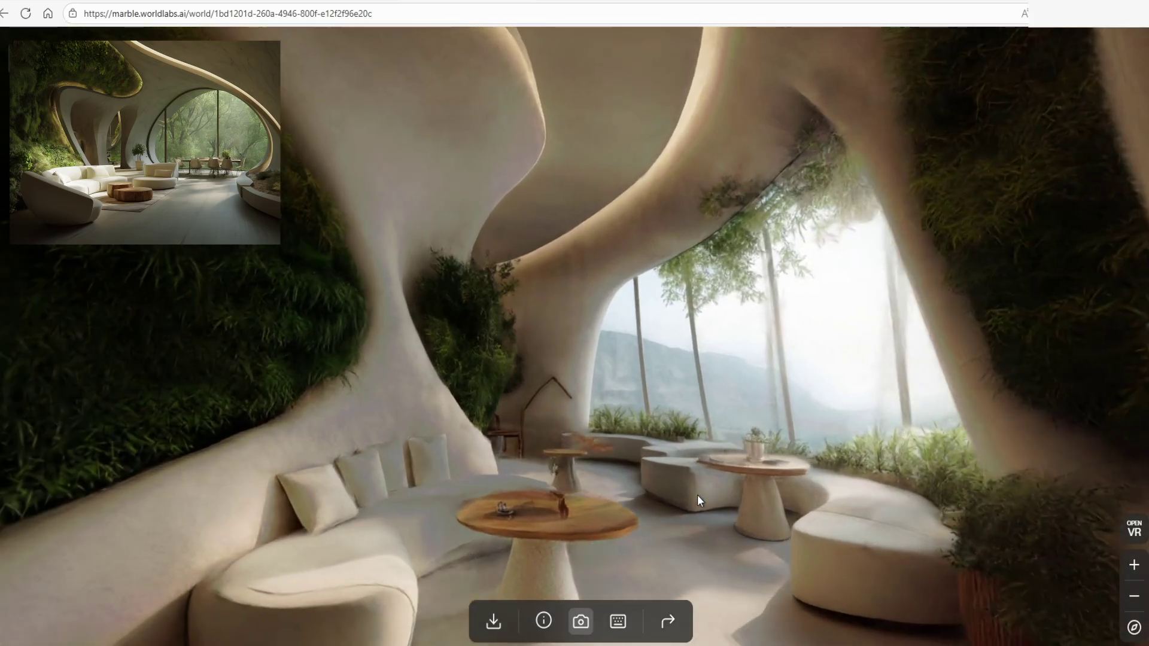
key("w")
left_click_drag(792, 519, 988, 485)
left_click_drag(699, 443, 933, 450)
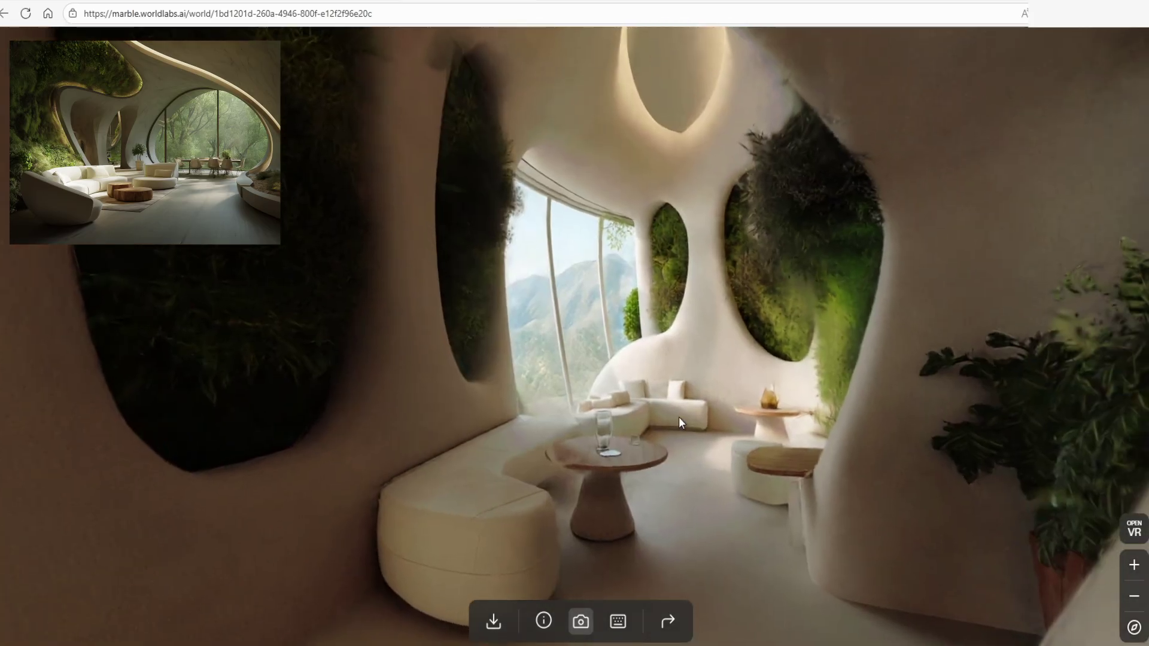
left_click_drag(679, 414, 679, 392)
left_click_drag(800, 390, 637, 397)
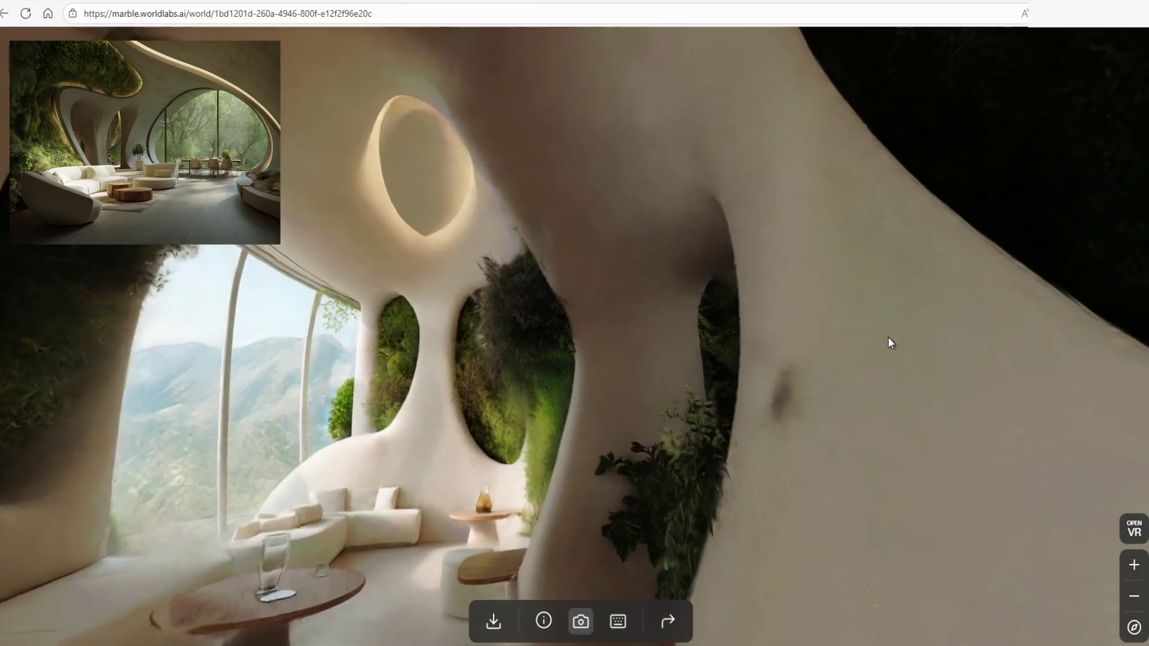
left_click_drag(896, 336, 602, 357)
left_click_drag(828, 342, 555, 341)
left_click_drag(782, 371, 778, 322)
scroll(776, 318, "up", 4)
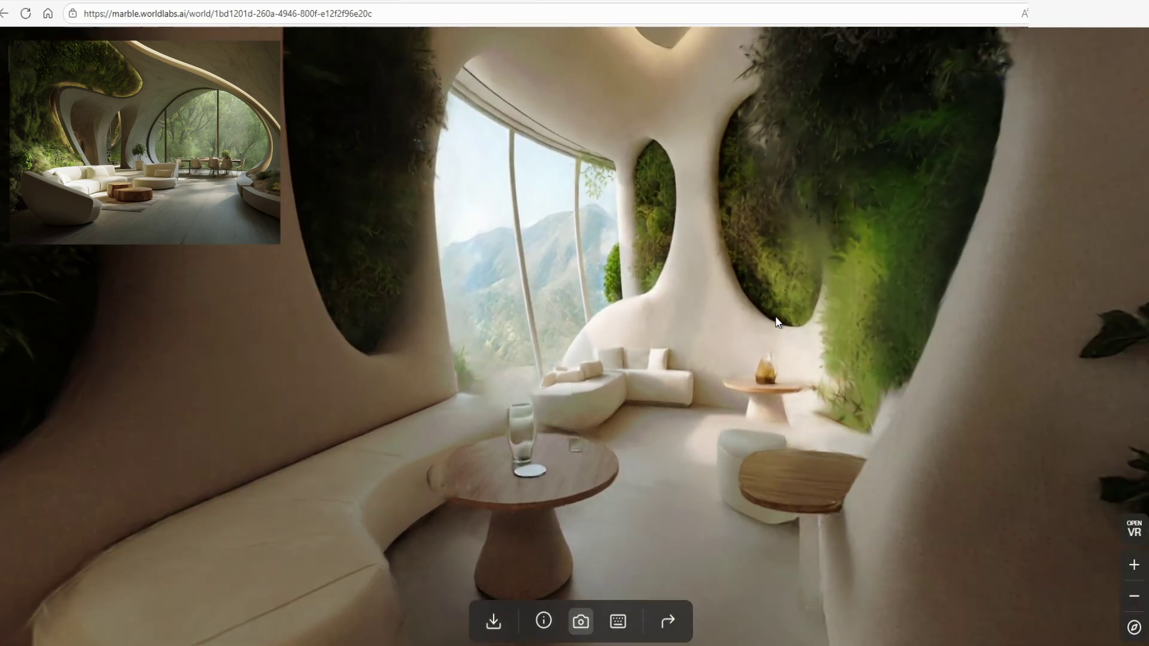